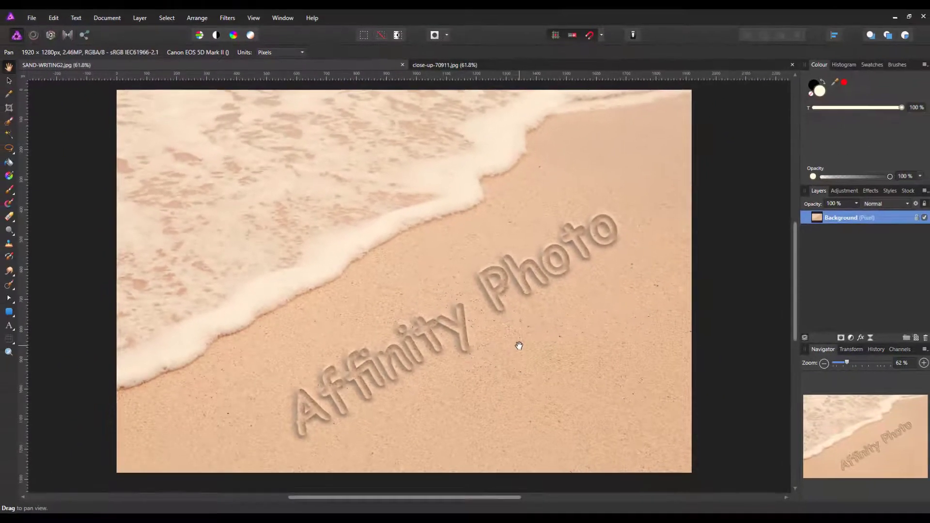
Close SAND-WRITING2.jpg and set the Artistic Text font to Comic Sans MS for the beach photo
click(402, 65)
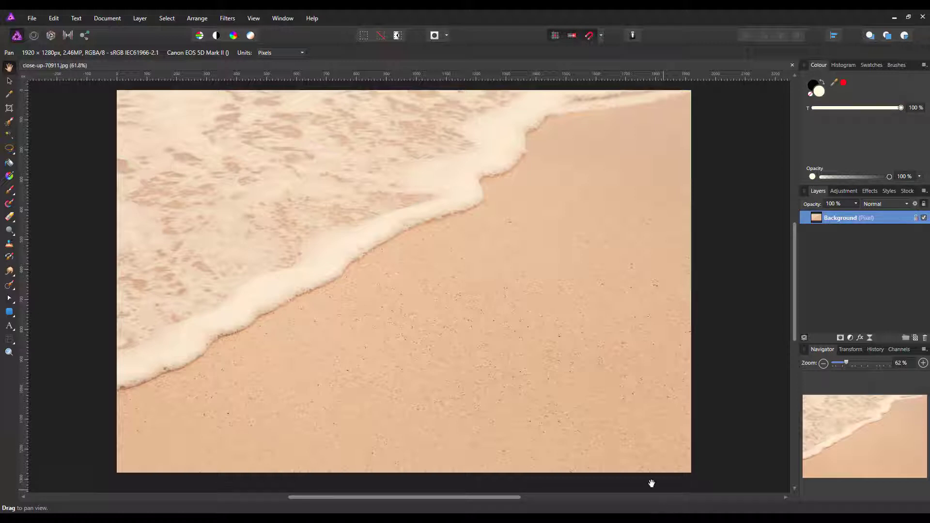
click(9, 326)
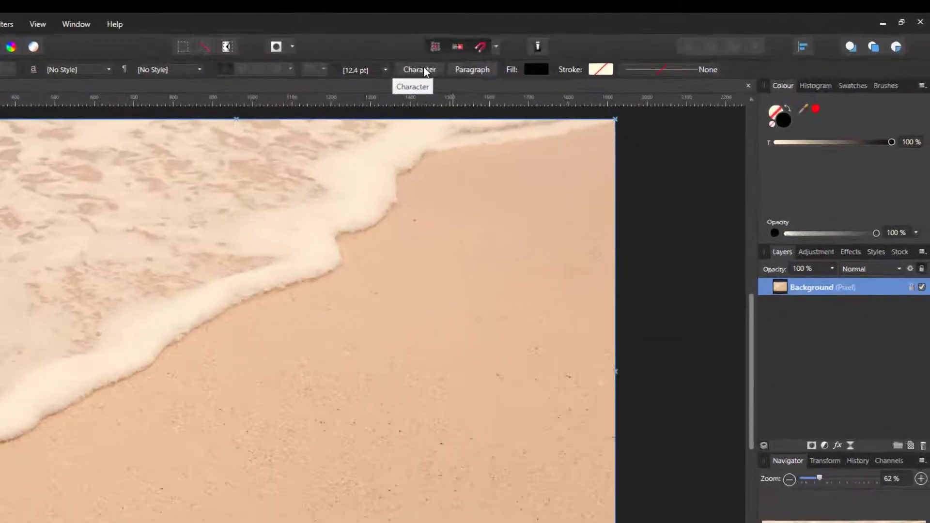
click(543, 52)
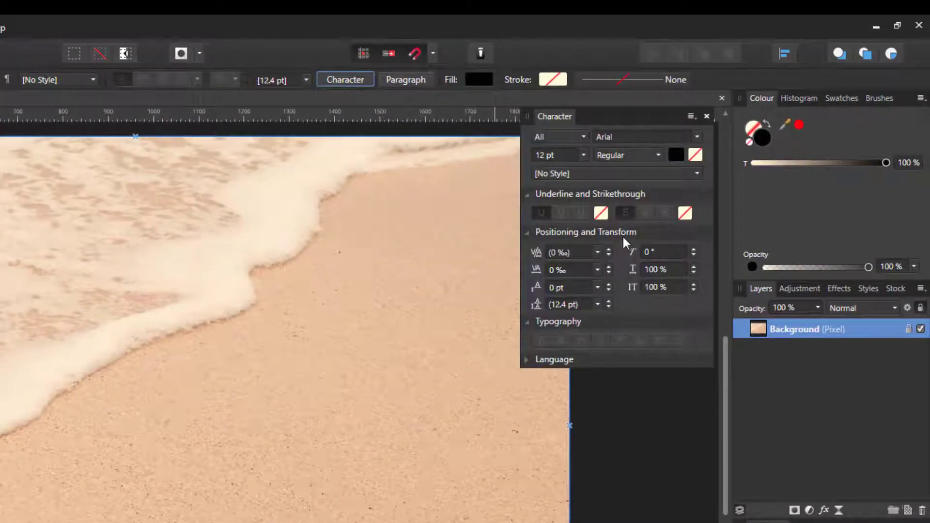
click(698, 135)
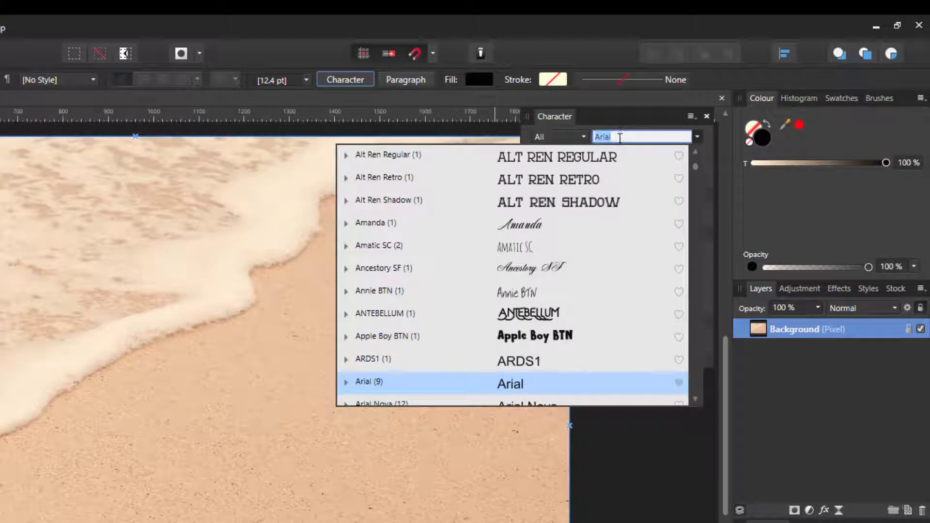
text(com)
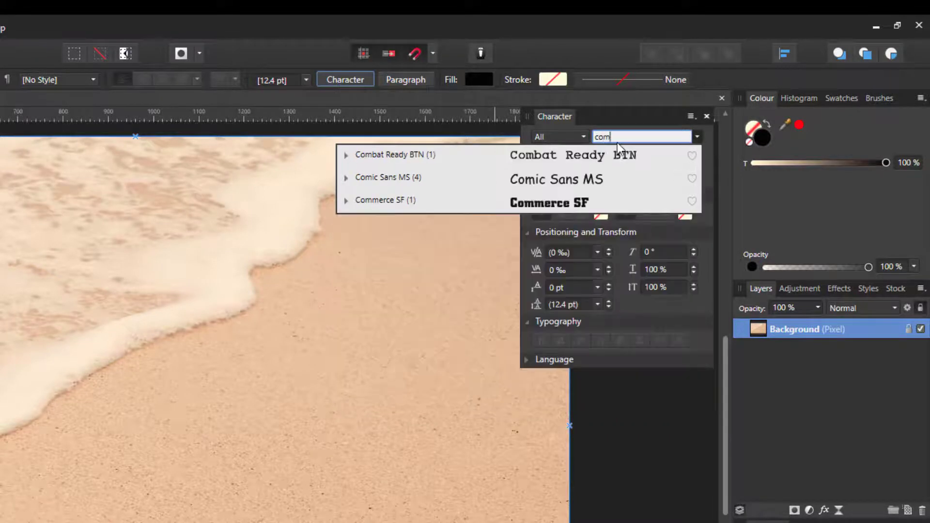
click(552, 178)
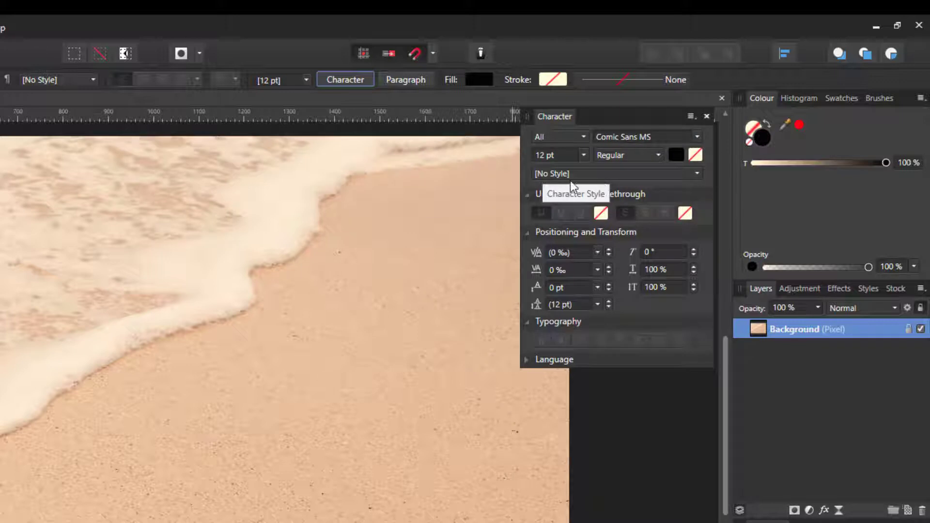
Set the text size to 144 pt and the font weight to Bold
click(584, 155)
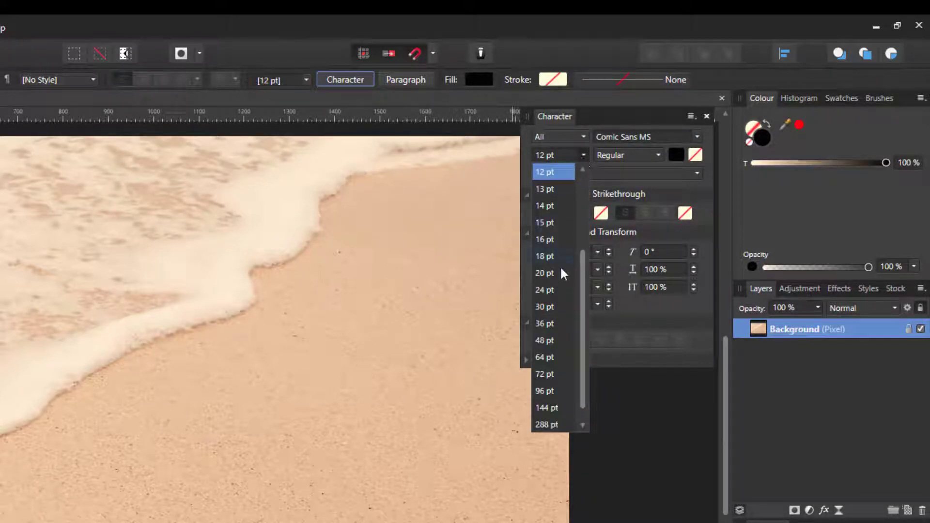
click(546, 409)
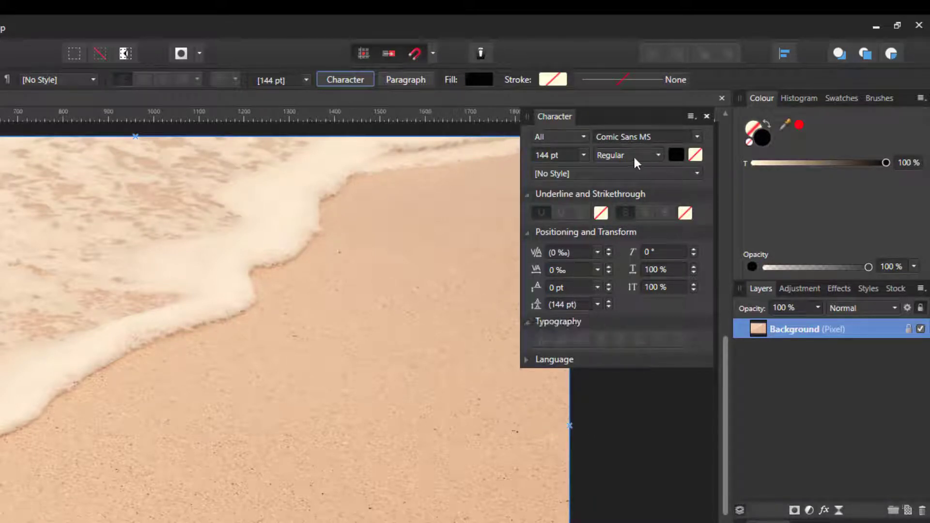
click(659, 155)
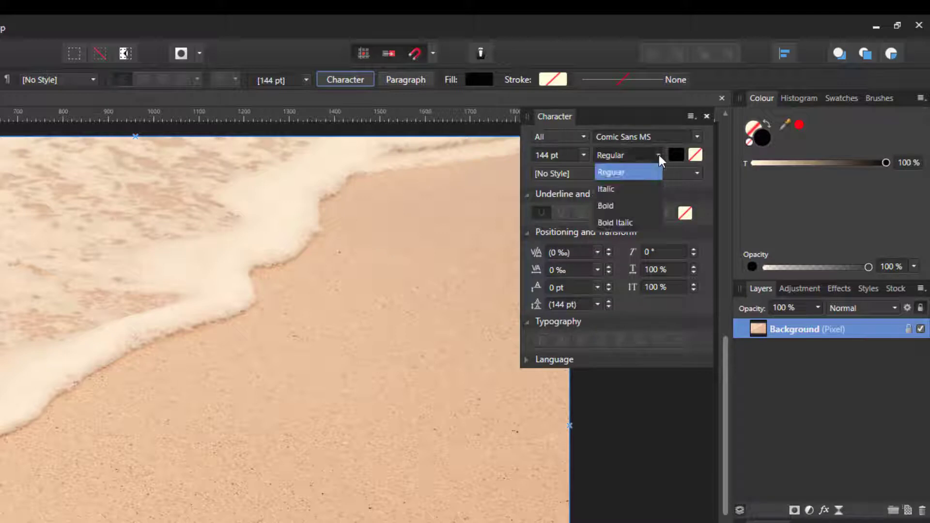
click(605, 206)
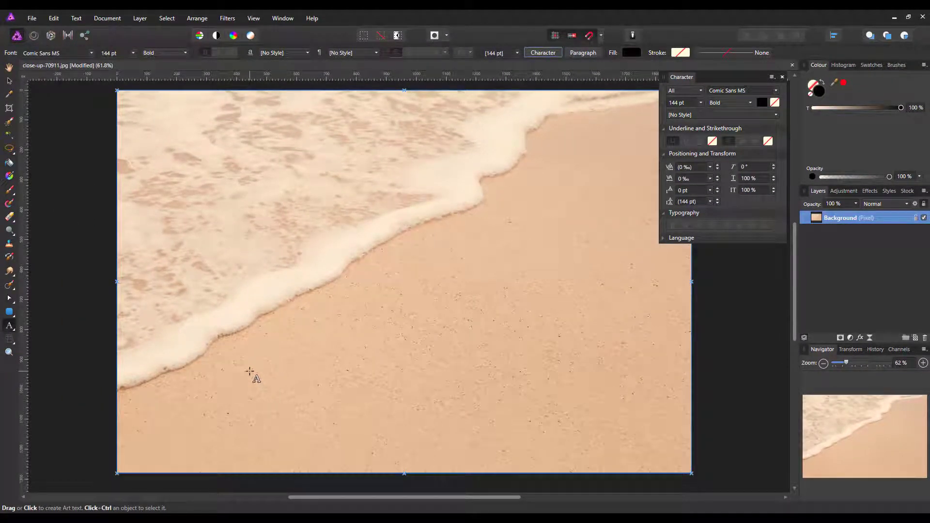
Add the artistic text "Affinity Photo" on the sand below the shoreline
click(249, 381)
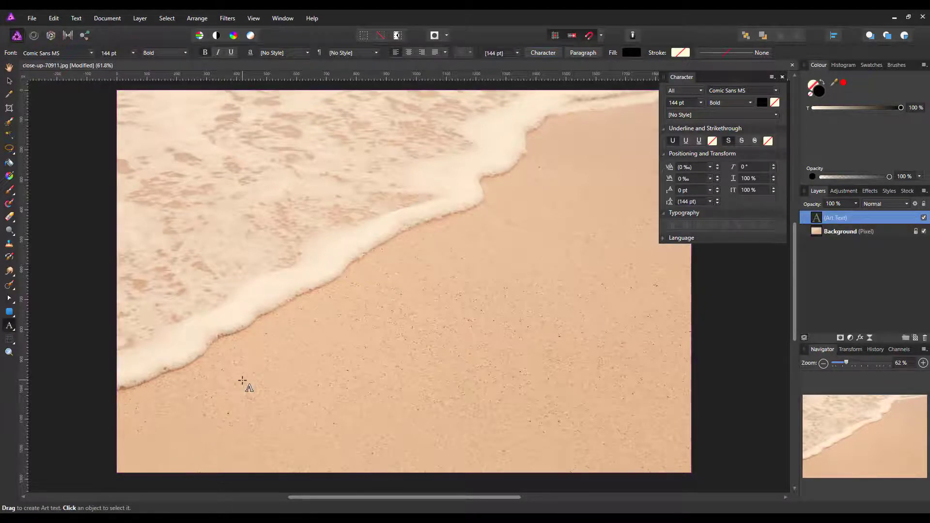
text(A)
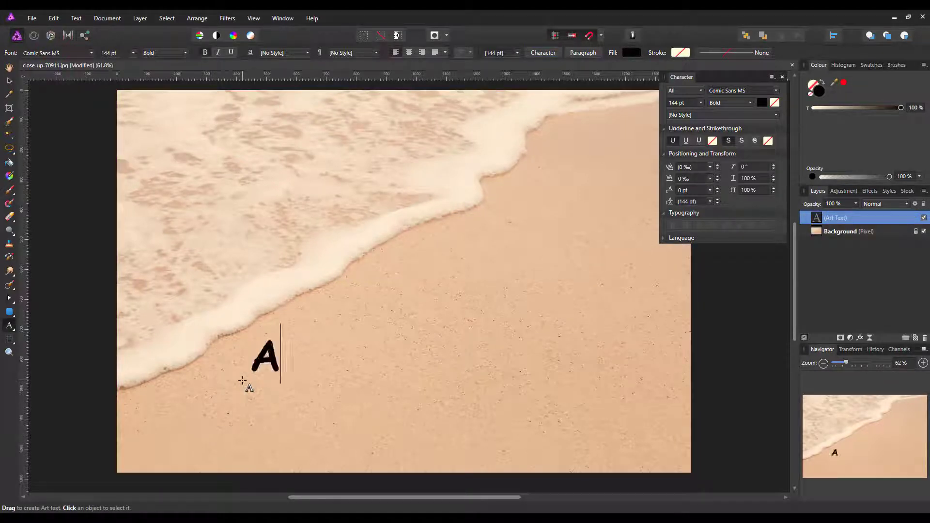
text(ffin)
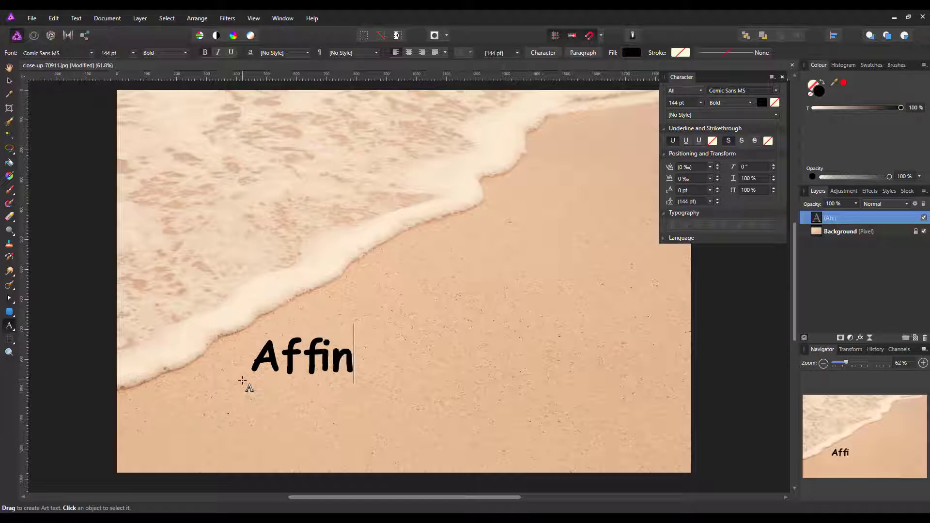
text(ity )
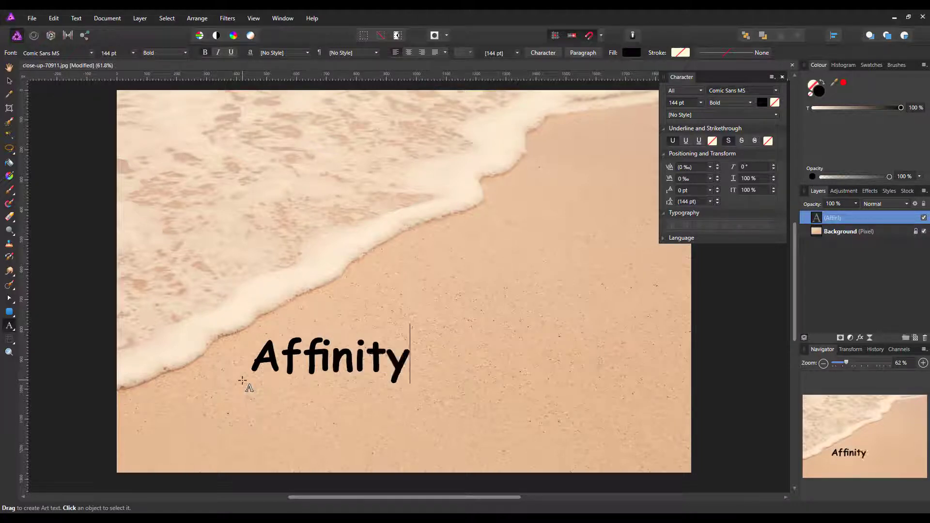
text(P)
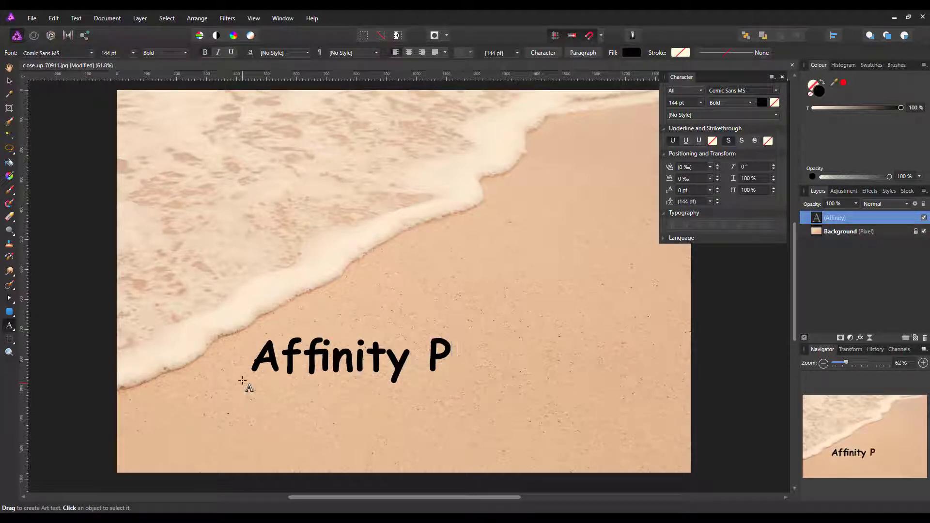
text(hoto)
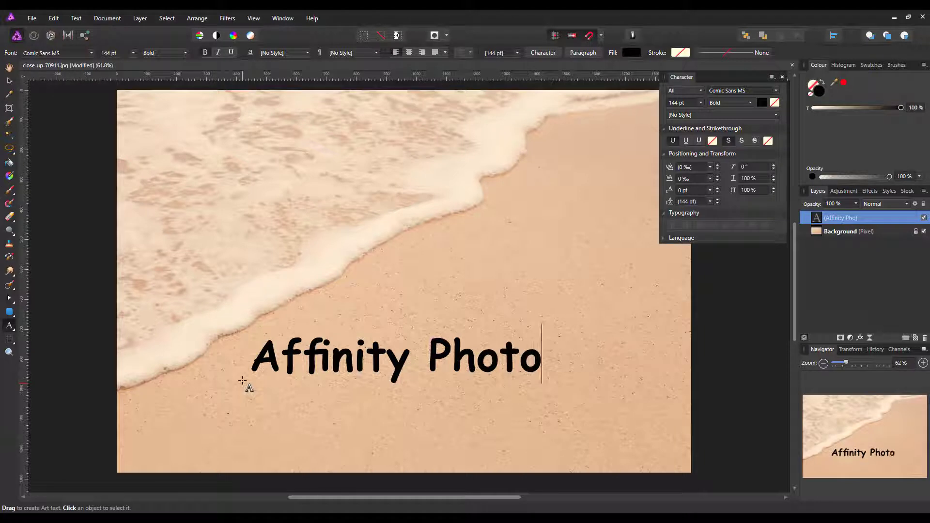
key(Escape)
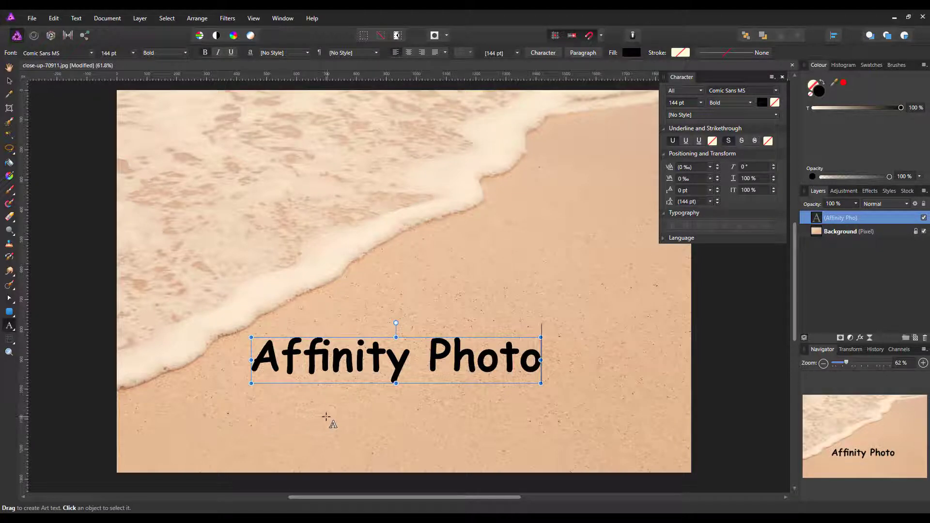
Rotate the "Affinity Photo" text counterclockwise and move it so it runs parallel to the edge of the wave
click(10, 82)
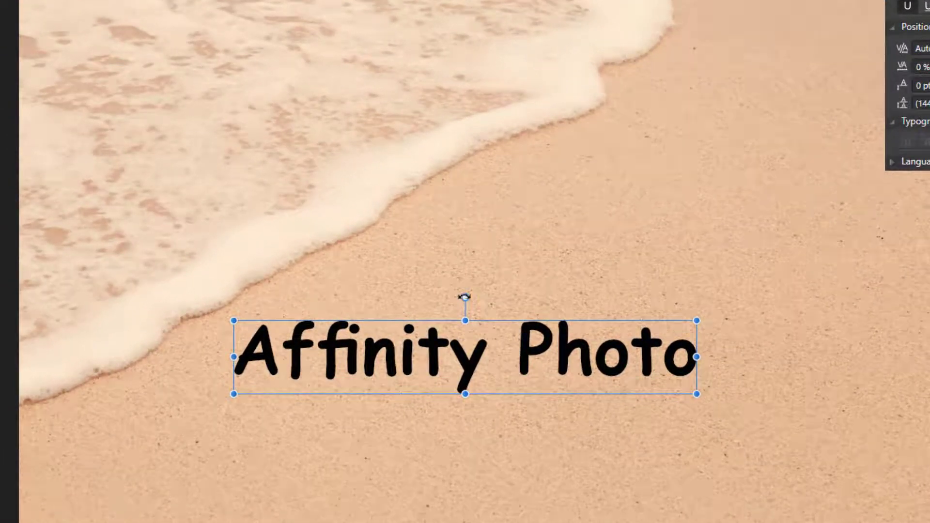
drag(464, 297, 435, 307)
drag(481, 342, 511, 271)
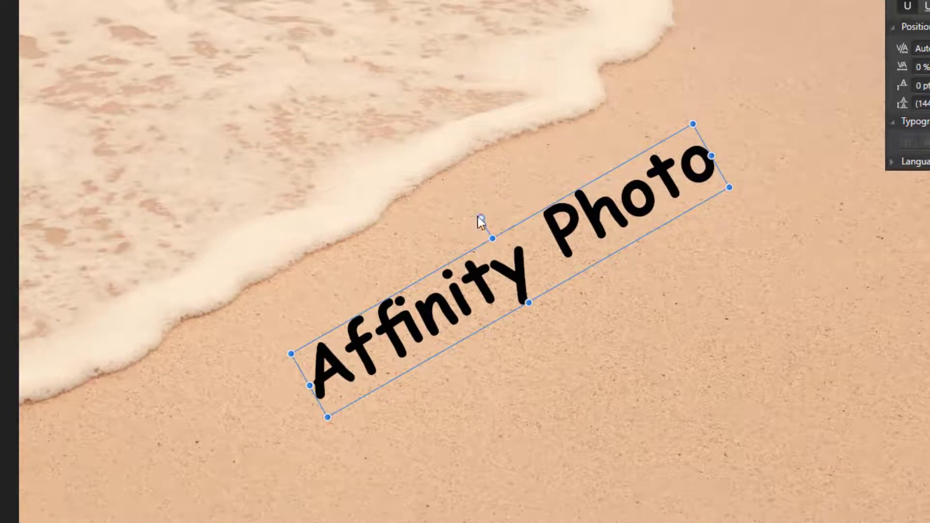
key(ctrl+d)
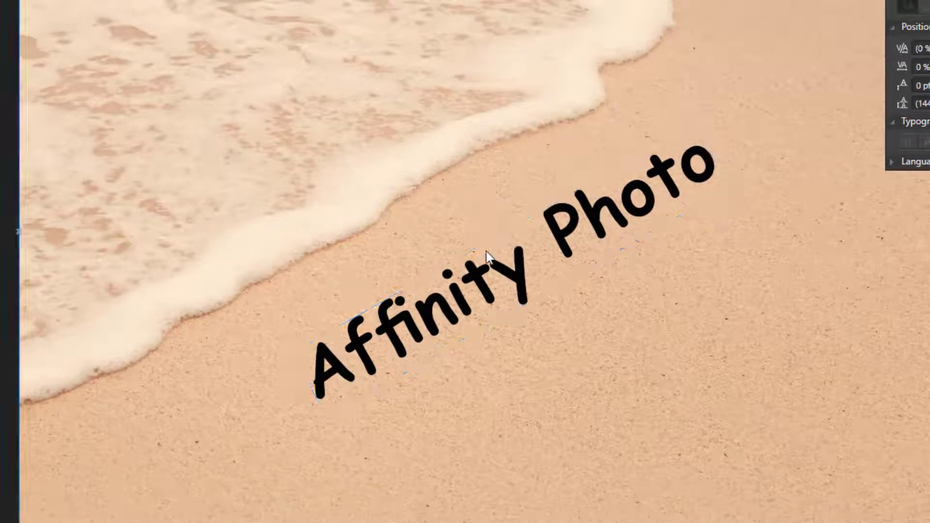
click(497, 267)
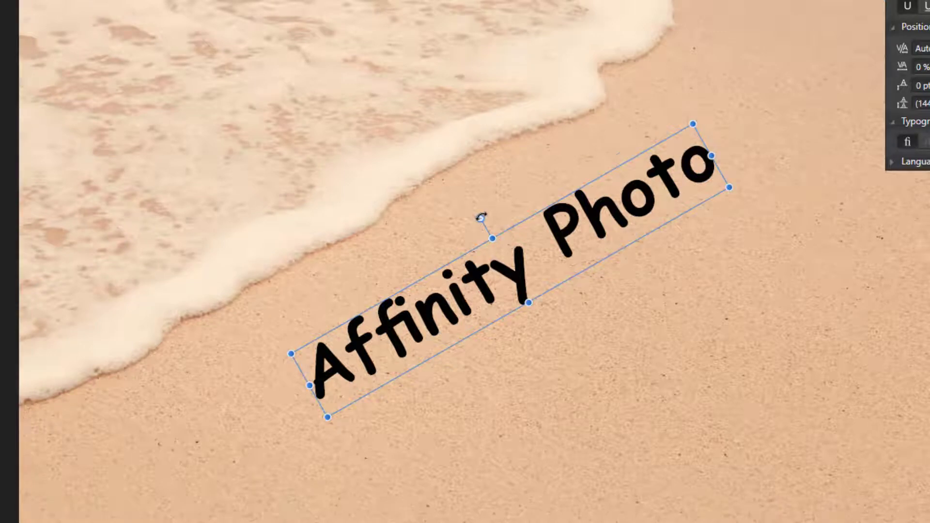
drag(481, 218, 478, 220)
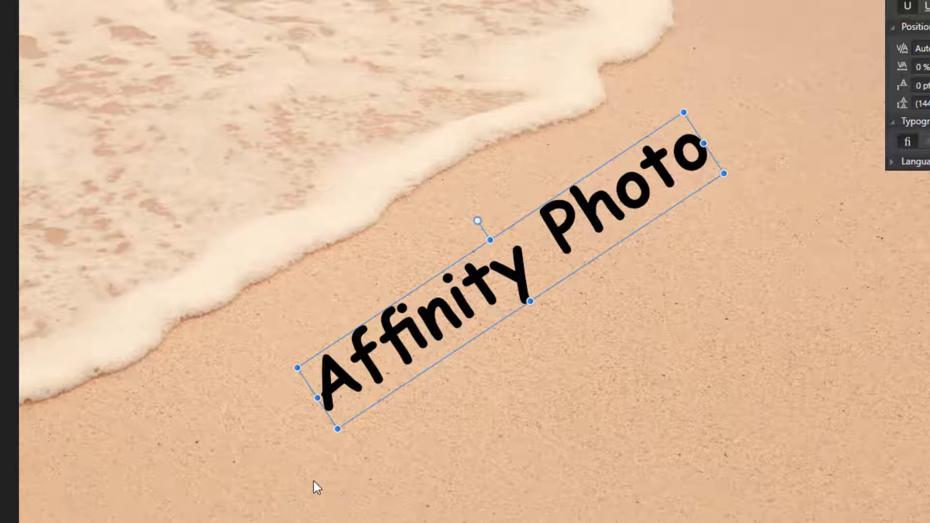
Enlarge the rotated text about its centre to about 209 pt and close the character settings
key(ctrl)
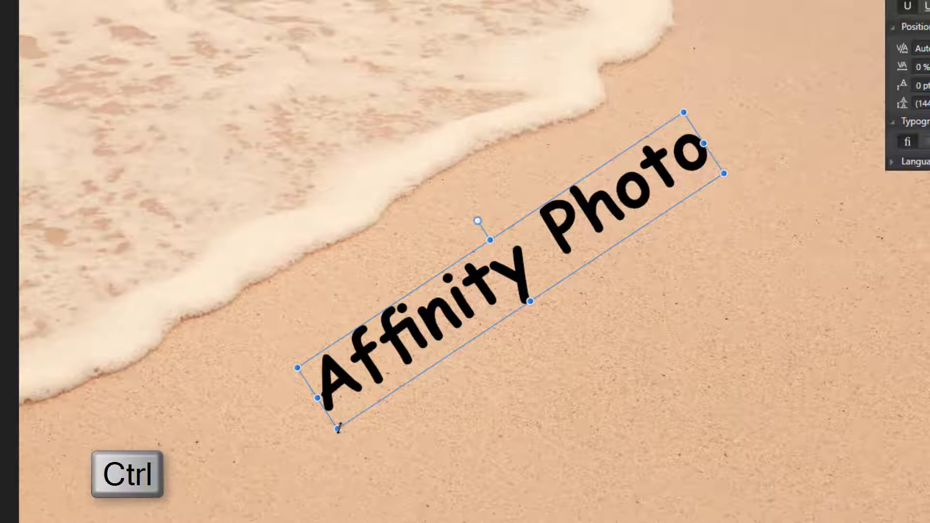
drag(339, 428, 261, 500)
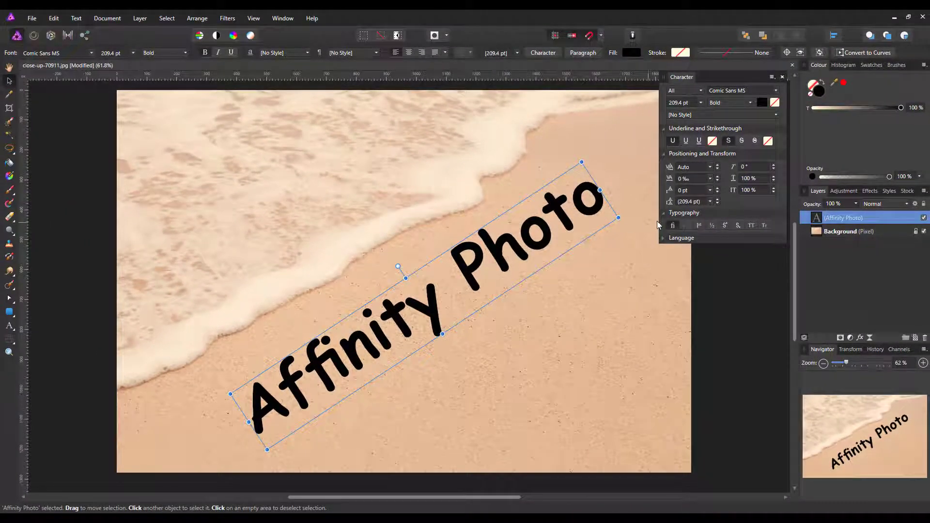
click(782, 77)
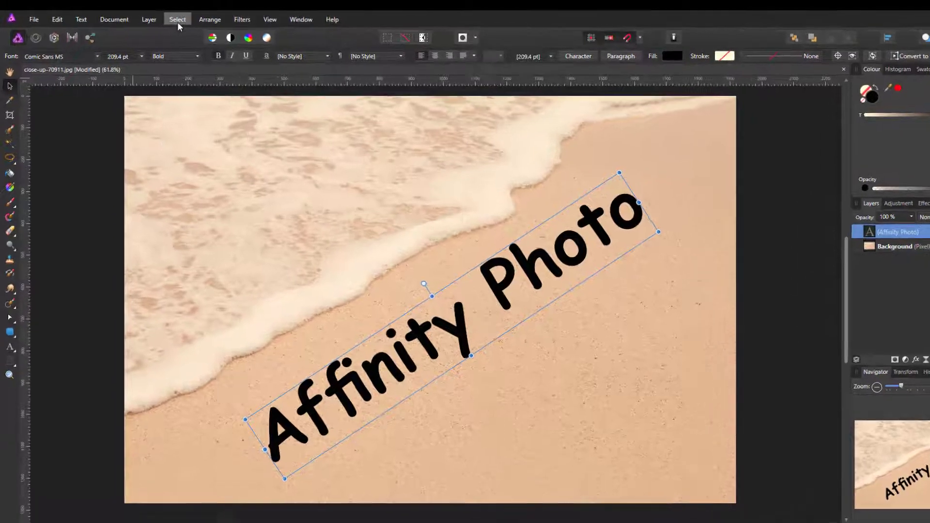
Create a pixel selection from the outline of the Affinity Photo text layer
click(166, 18)
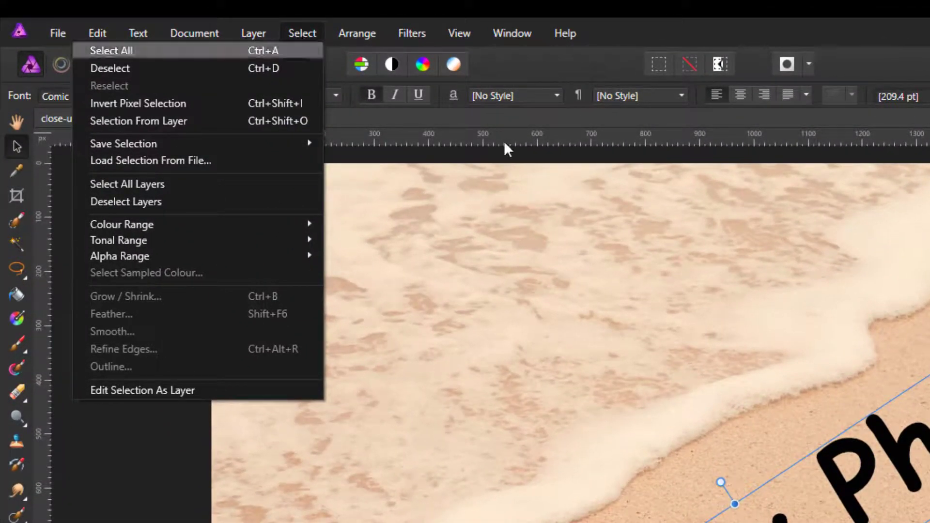
click(193, 33)
click(199, 33)
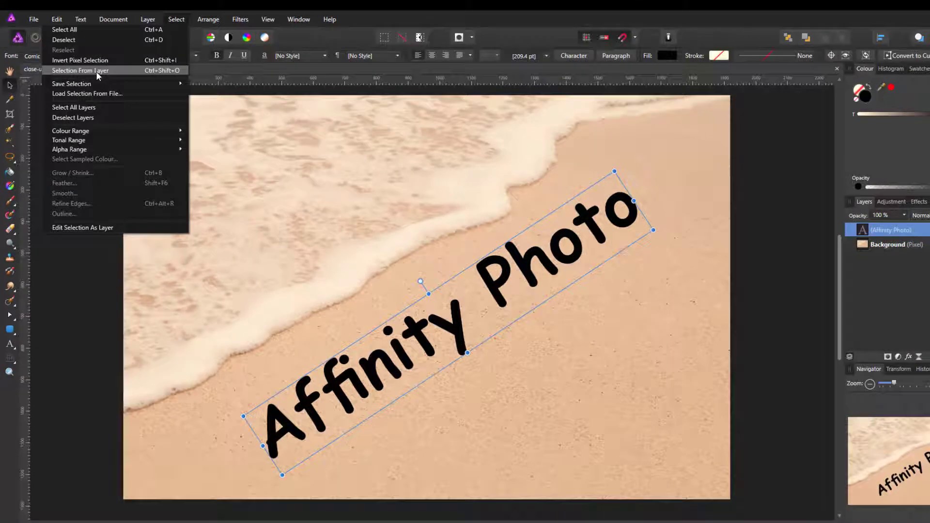
click(96, 72)
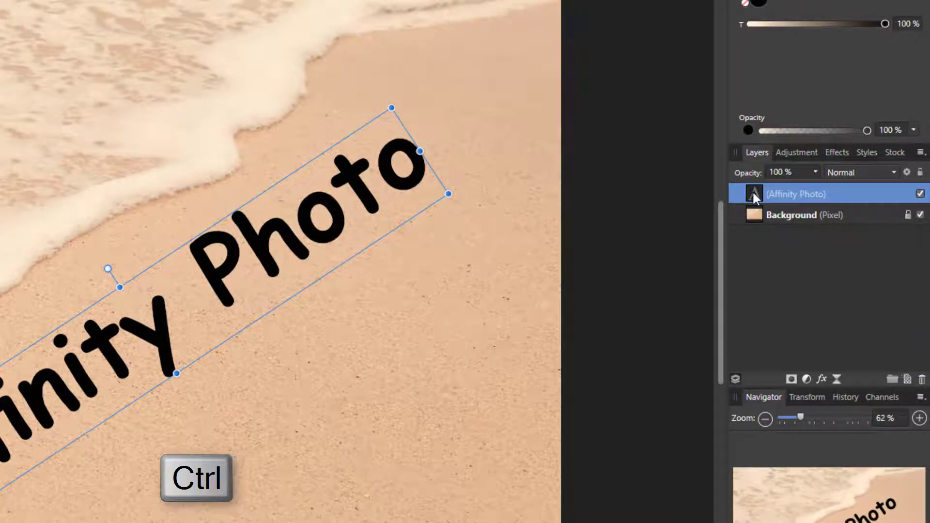
ctrl+click(753, 195)
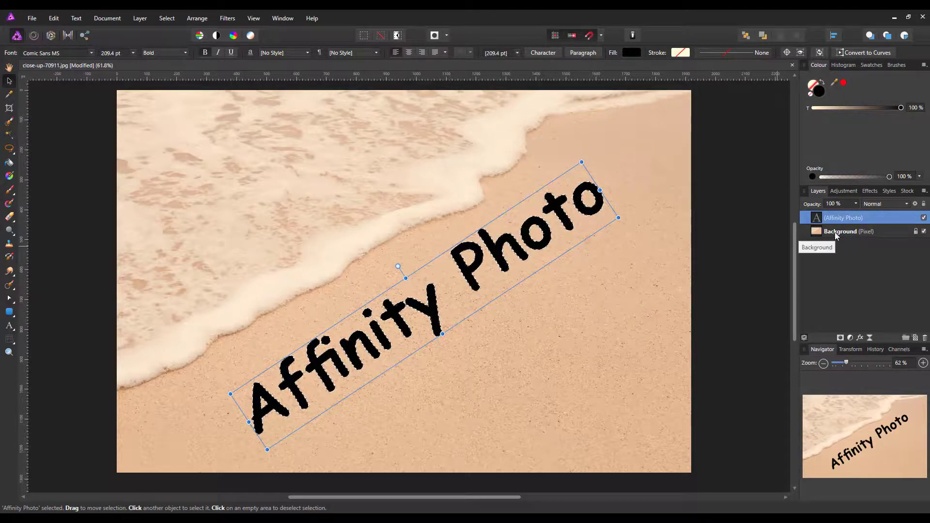
Duplicate the selected letter area of the Background layer onto its own layer and hide the text layer
click(884, 232)
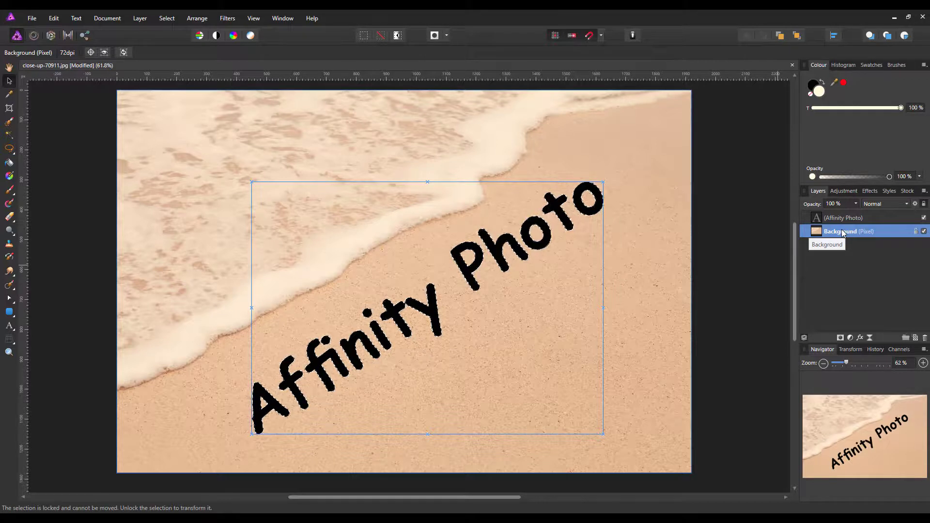
key(ctrl+j)
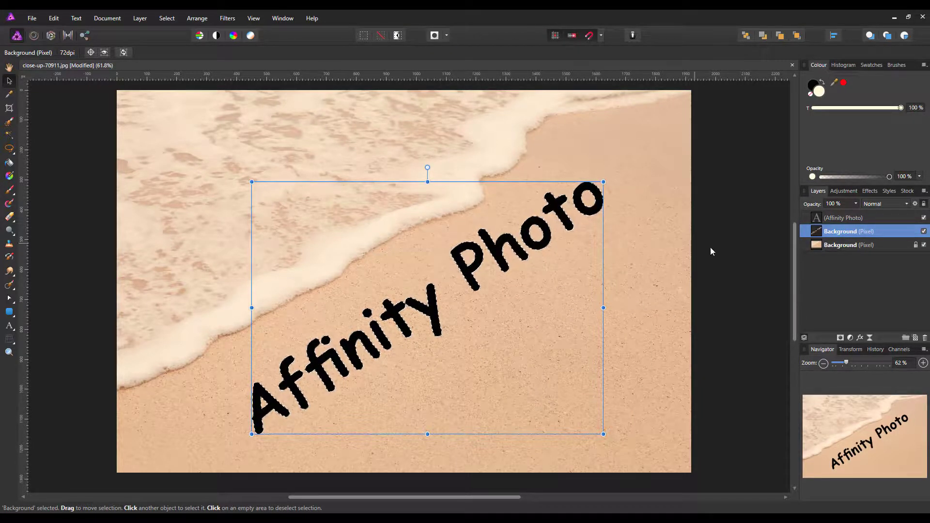
click(924, 218)
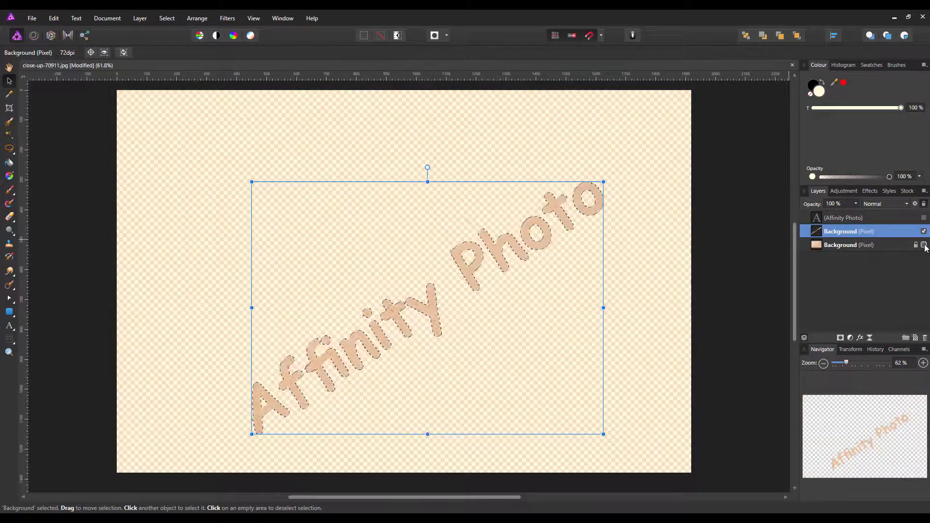
Hide the original Background layer briefly to check the sand-textured lettering, show it again, and clear the pixel selection
click(924, 246)
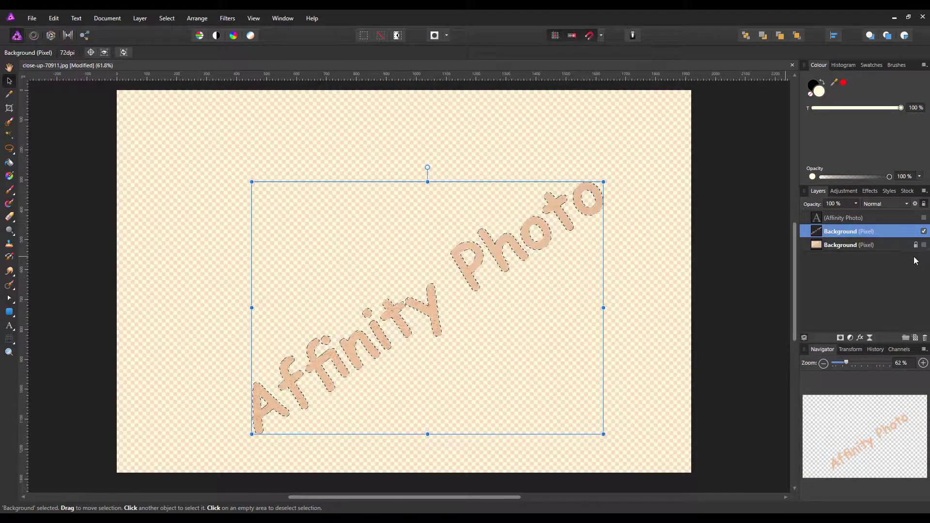
click(924, 244)
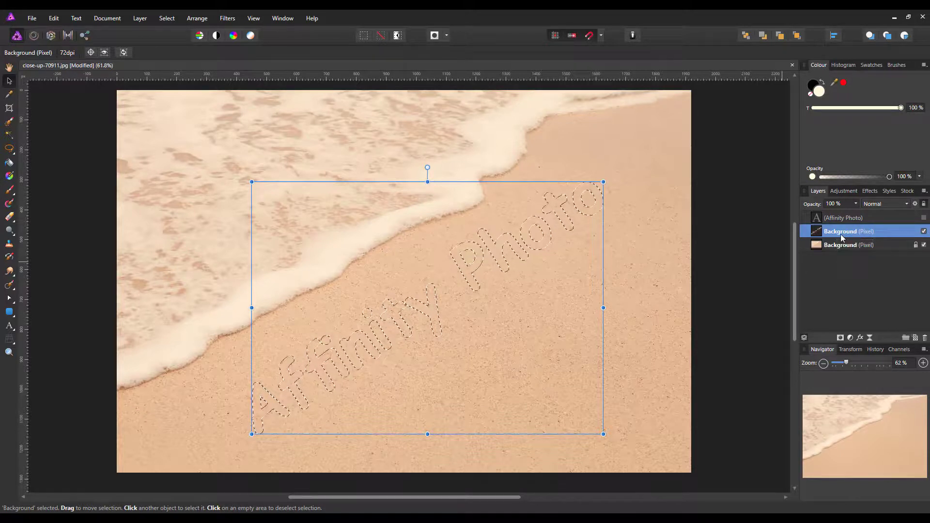
key(ctrl+d)
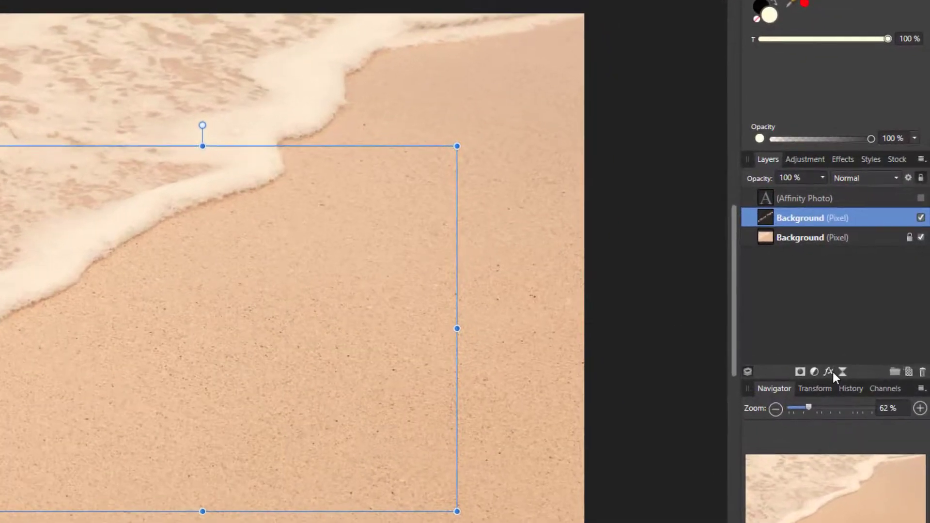
Enable a Pillow-type Bevel / Emboss layer effect on the copied sand lettering layer
click(827, 370)
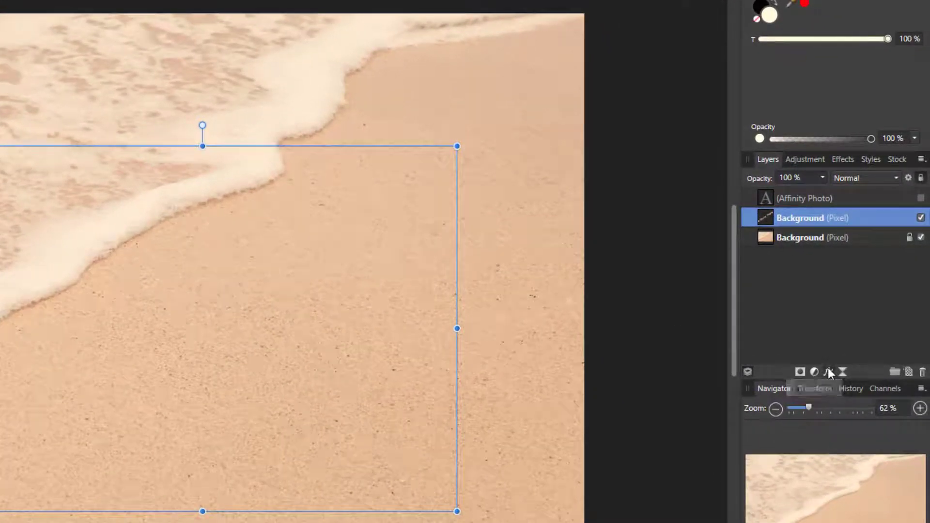
drag(248, 71, 659, 59)
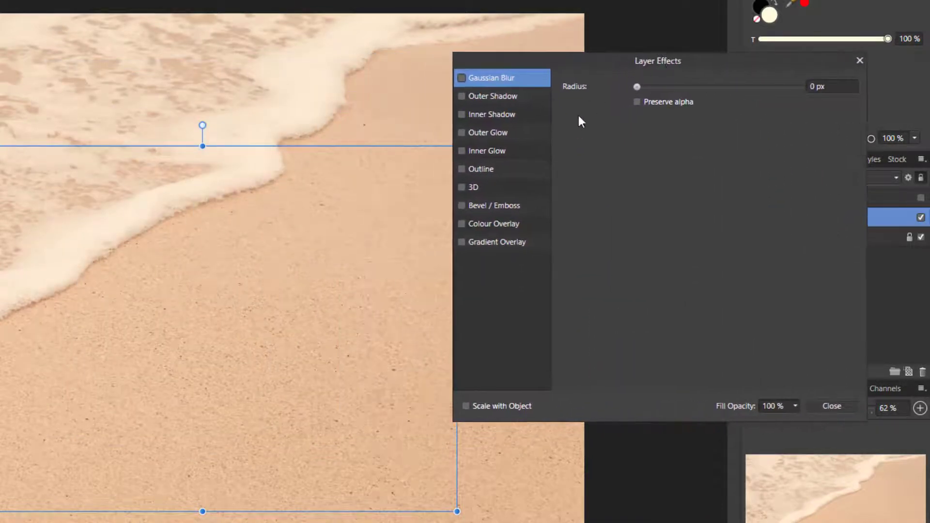
click(462, 205)
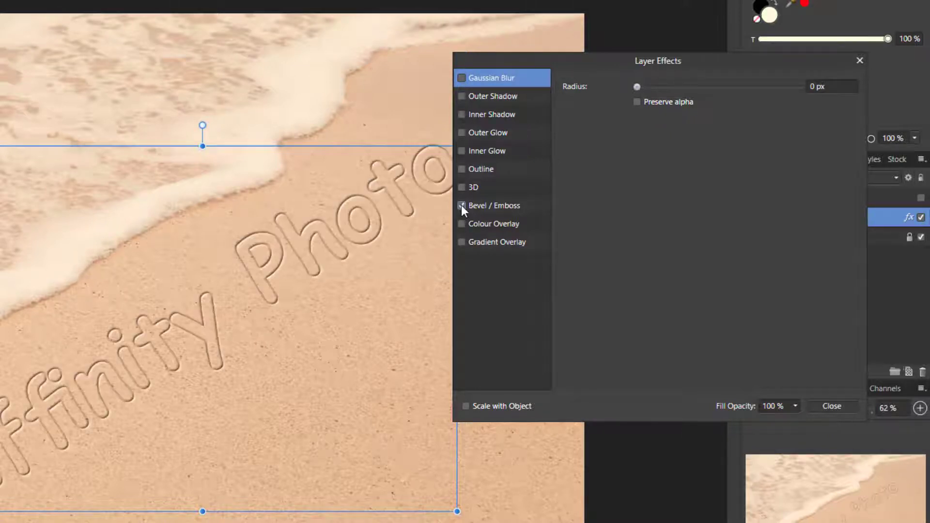
click(497, 207)
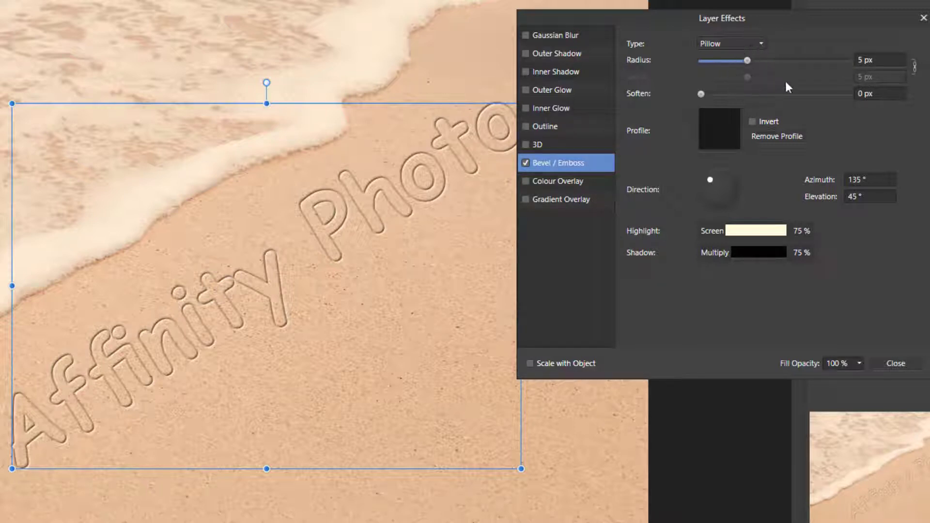
Set the bevel radius to 0.1 px, the independently unlinked depth to 19.5 px, and soften to 20 px
click(868, 62)
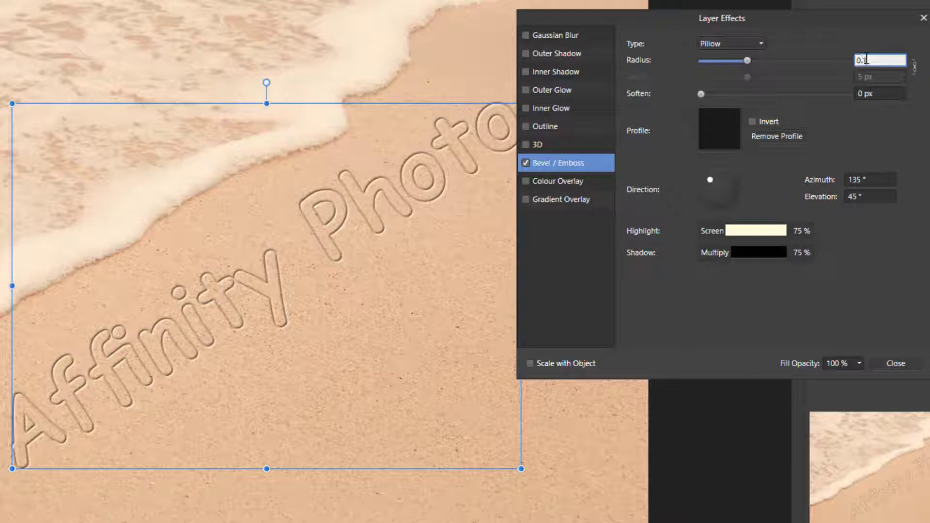
key(Return)
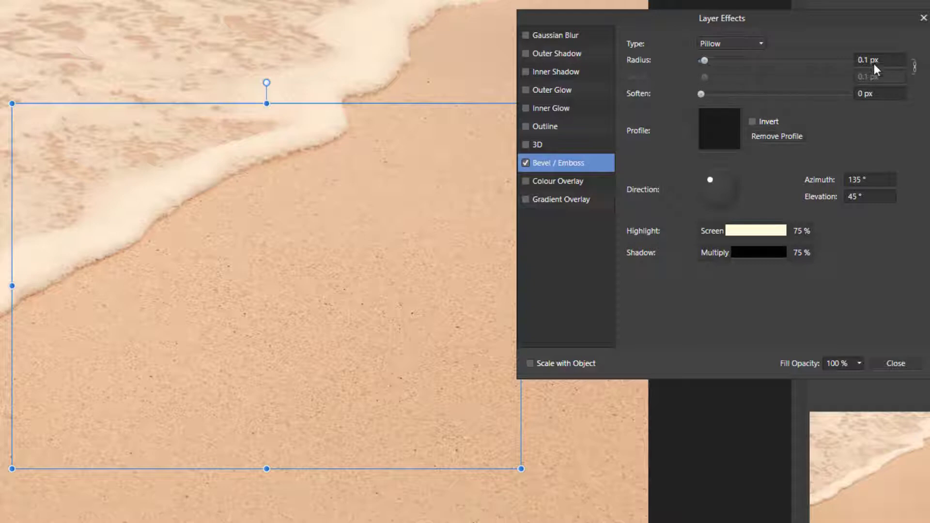
click(917, 72)
click(873, 78)
text(1)
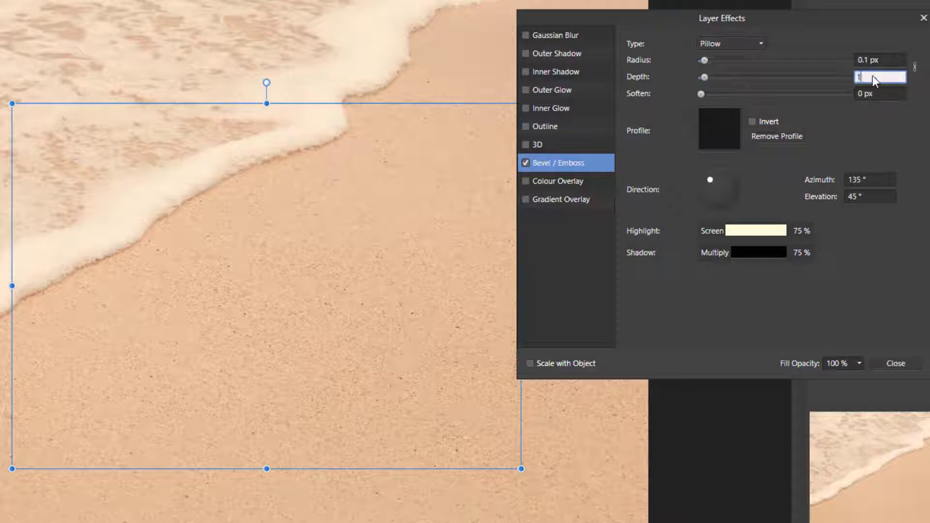
text(9.5)
key(Return)
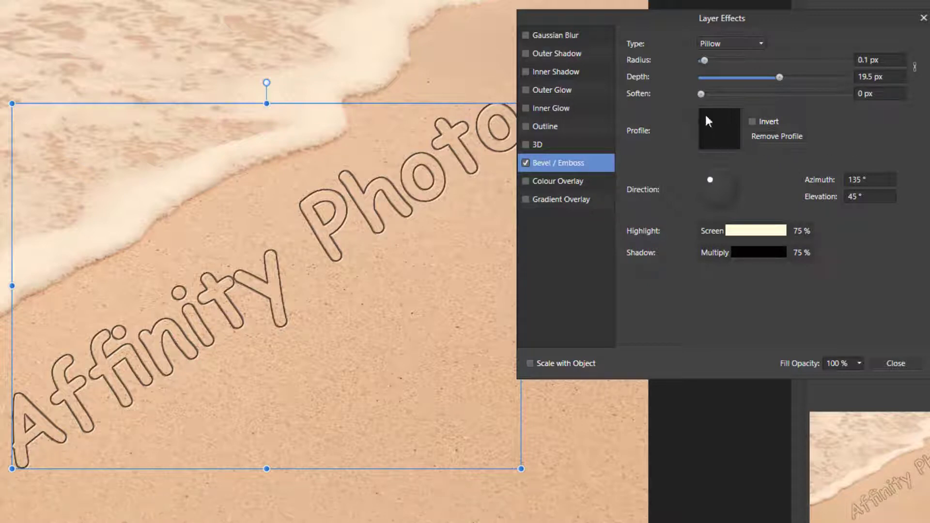
drag(700, 93, 853, 115)
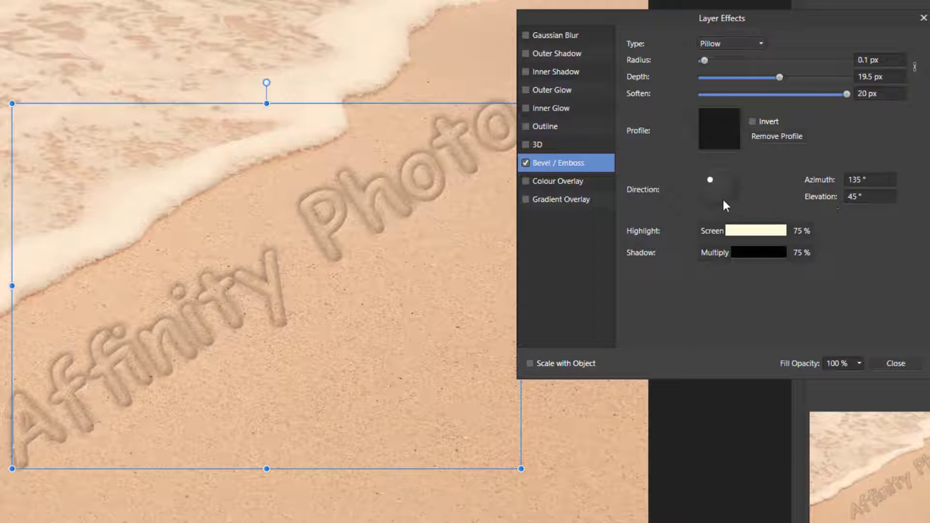
Set the bevel light direction to azimuth -122.9° and elevation 0°, and close the layer effects
drag(711, 181, 709, 203)
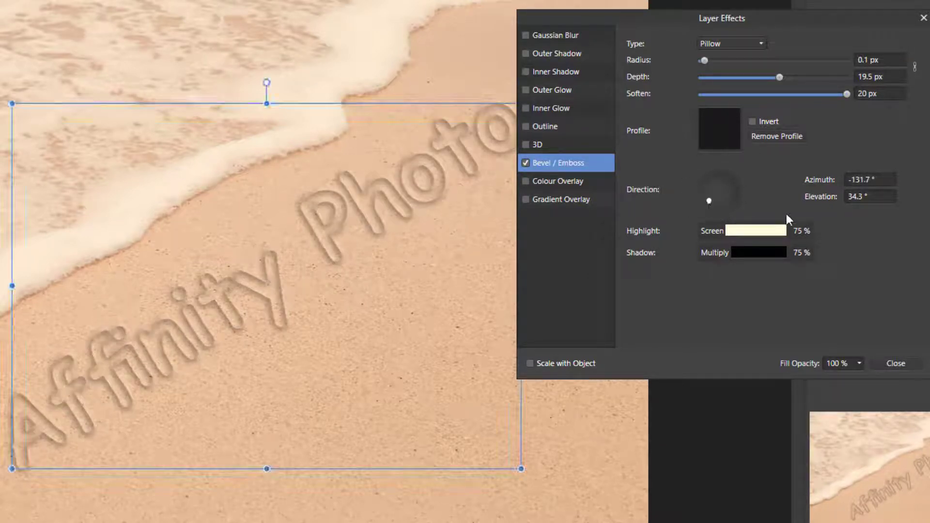
click(865, 179)
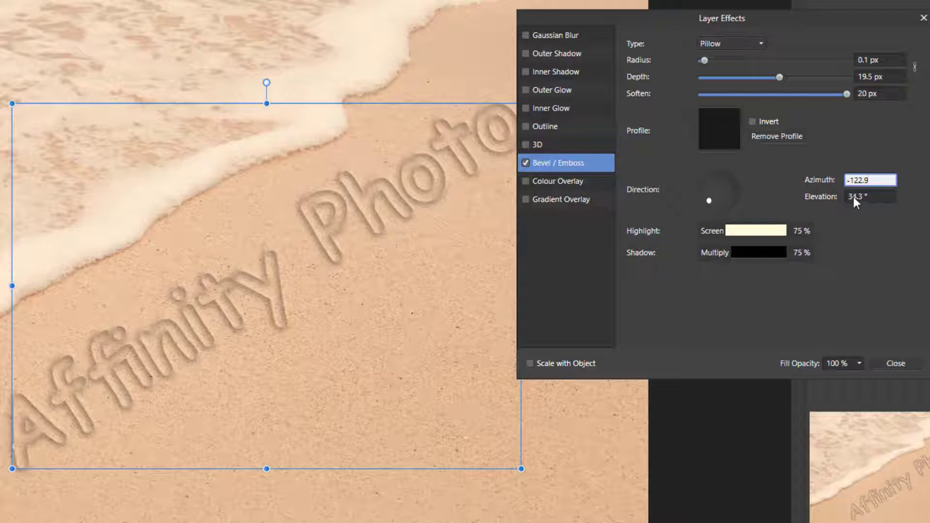
click(854, 196)
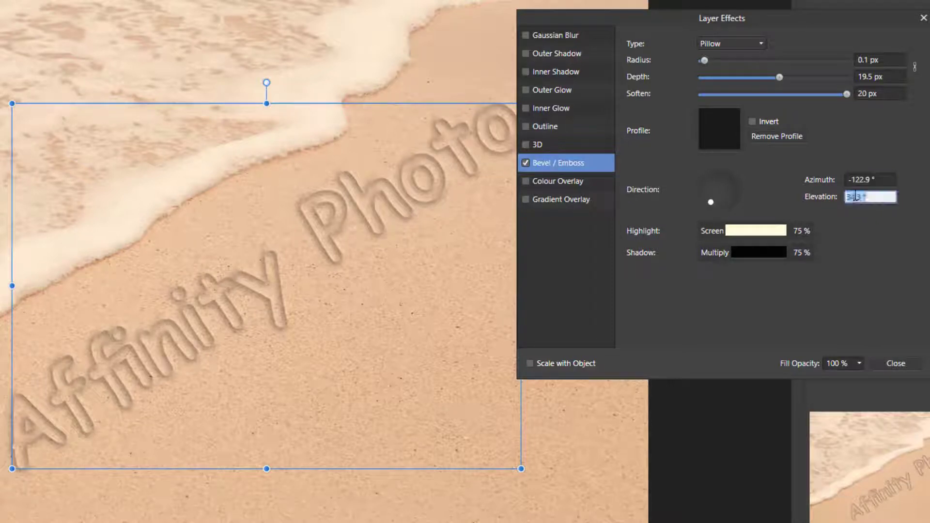
text(0)
key(Return)
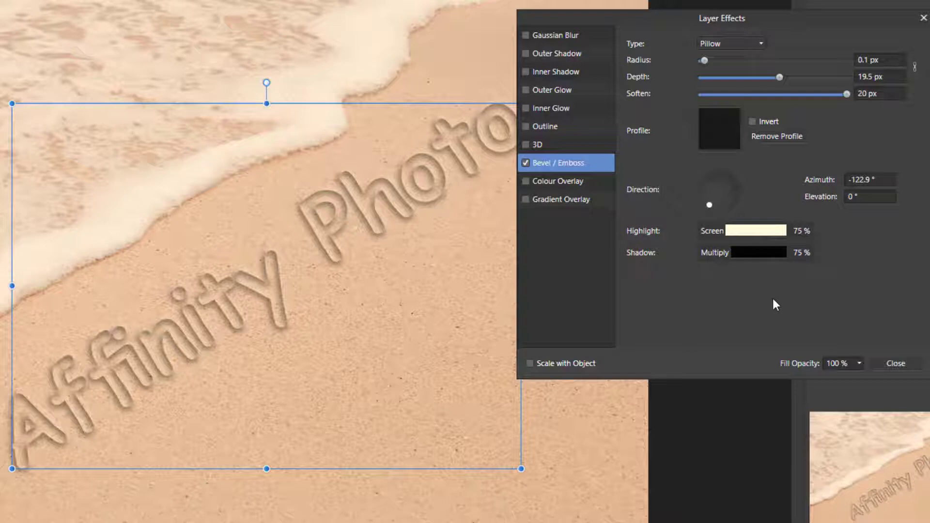
click(896, 363)
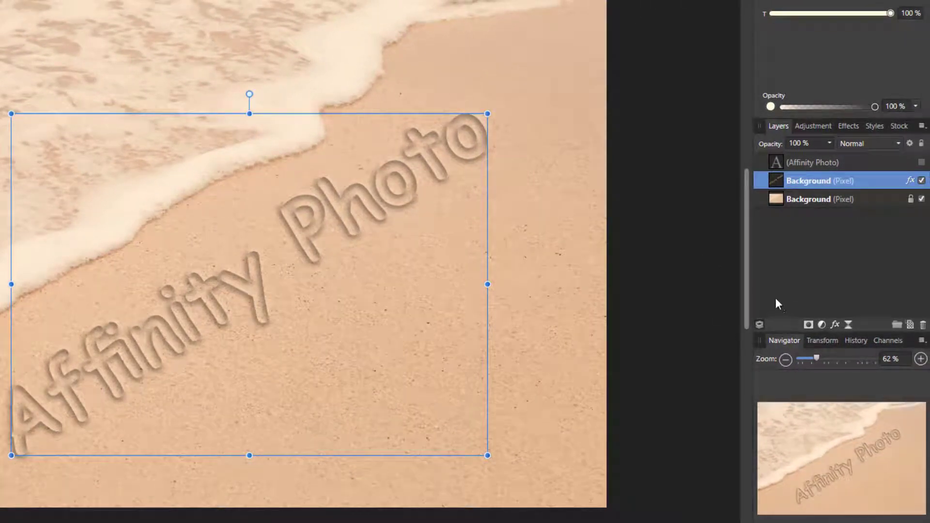
Add a Levels adjustment with default settings and nest it inside the embossed lettering layer
click(822, 326)
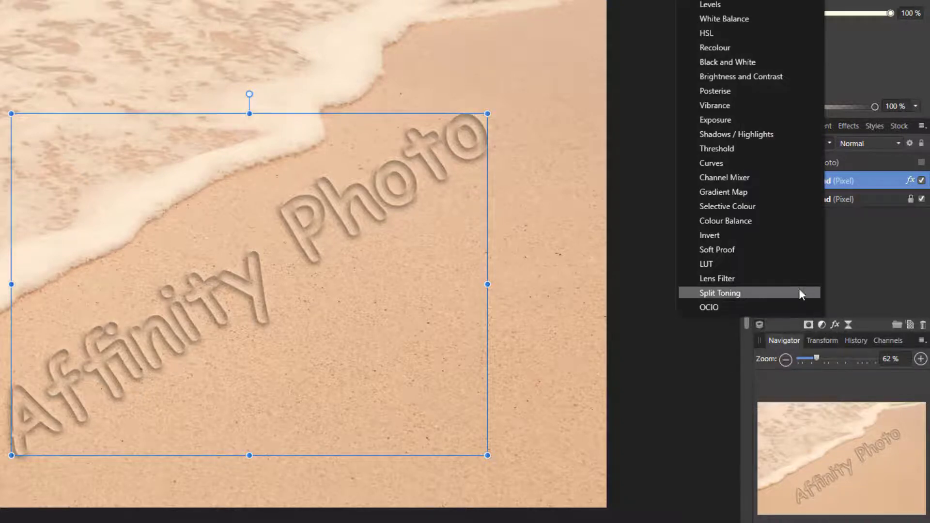
click(717, 4)
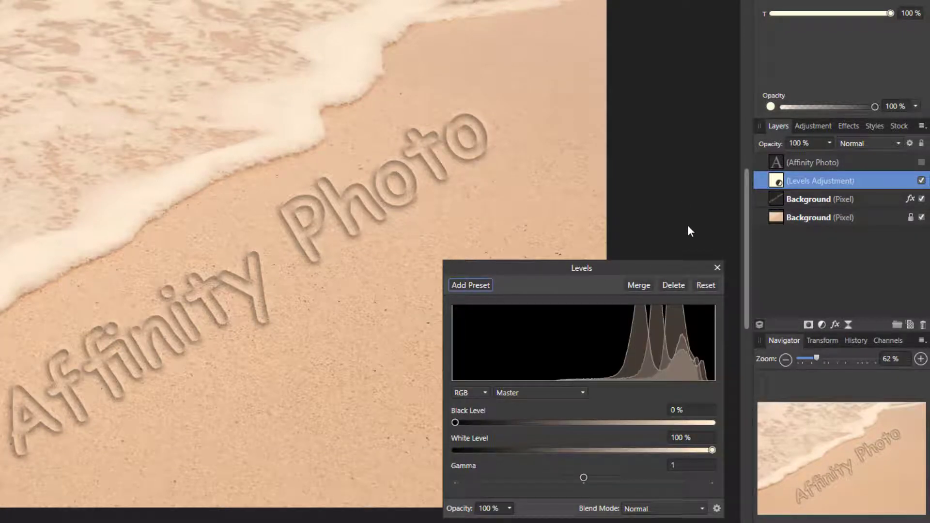
click(717, 268)
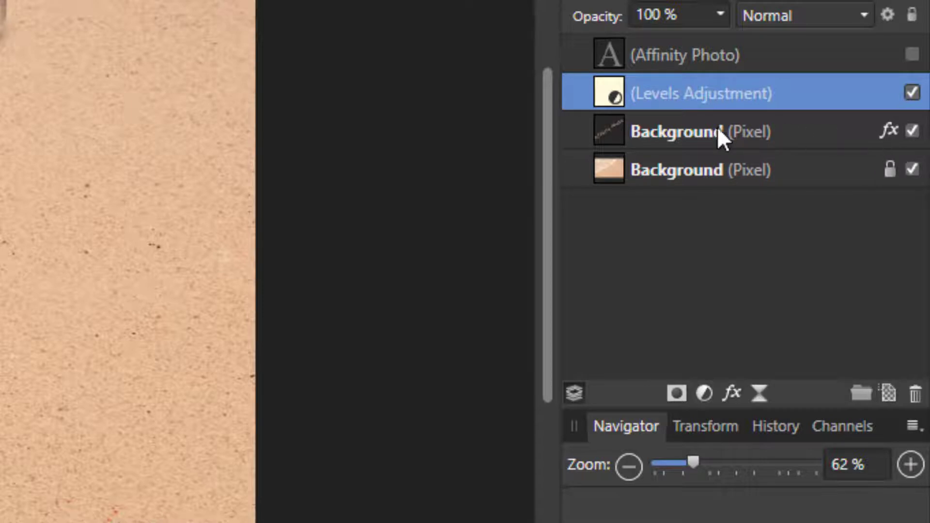
drag(667, 85, 691, 133)
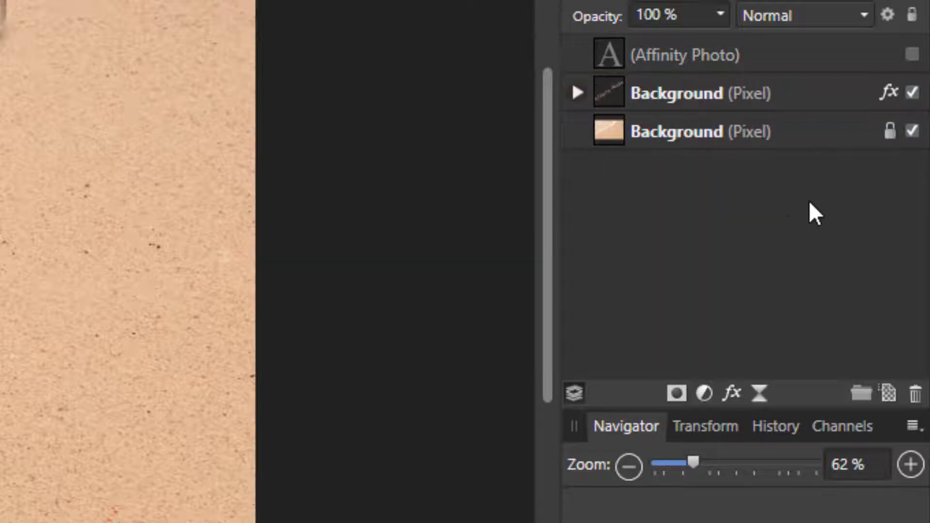
click(576, 98)
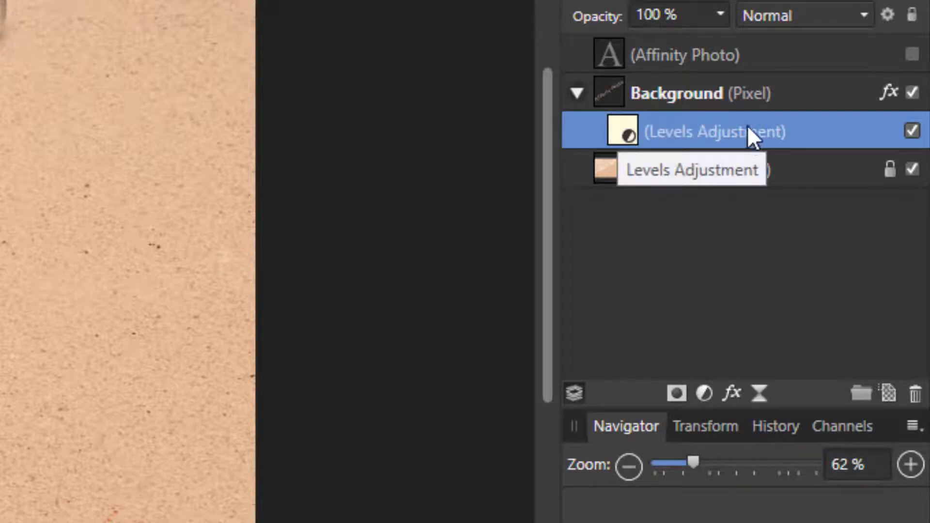
click(577, 94)
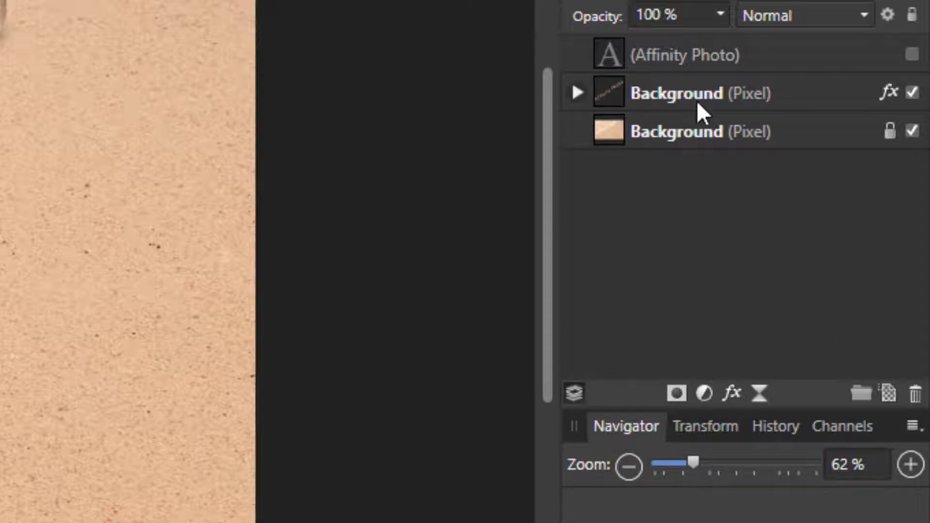
Rename the embossed lettering layer as shadows and duplicate it with its effect and nested adjustment
double_click(685, 86)
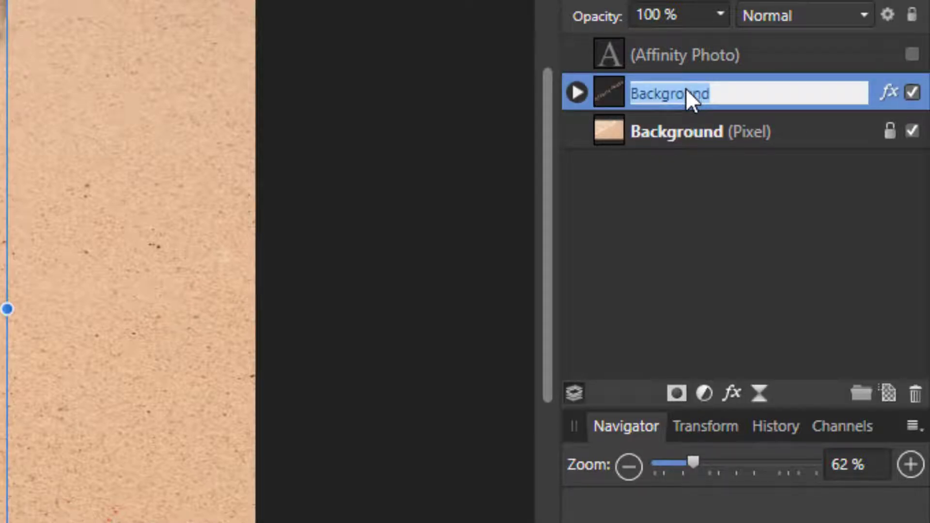
text(shadows)
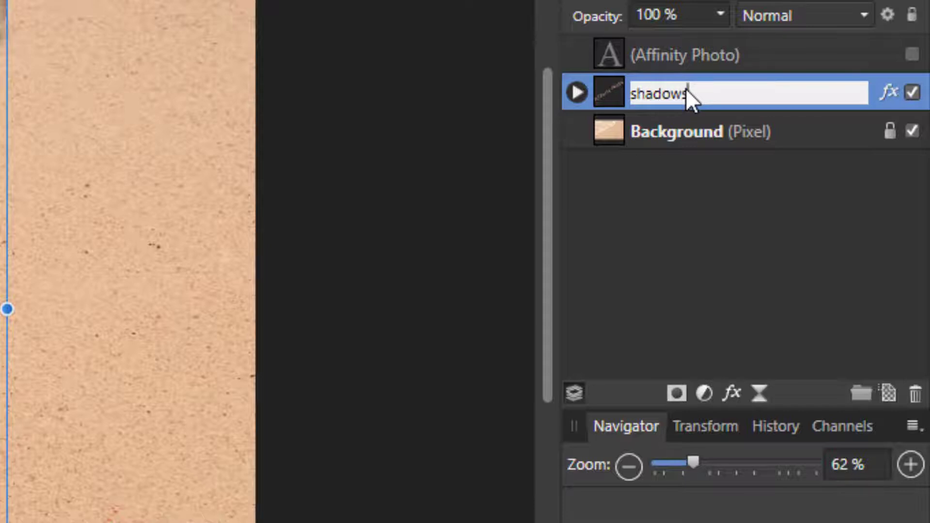
key(Return)
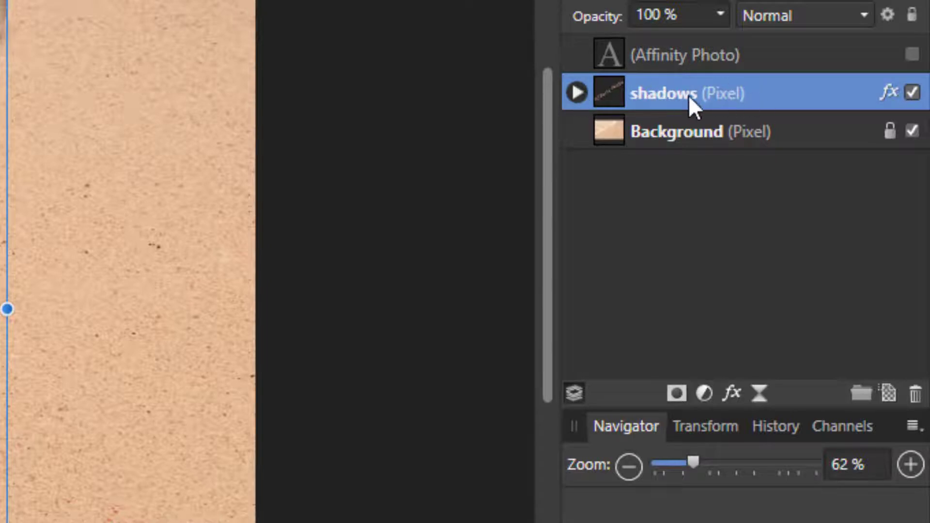
right_click(730, 90)
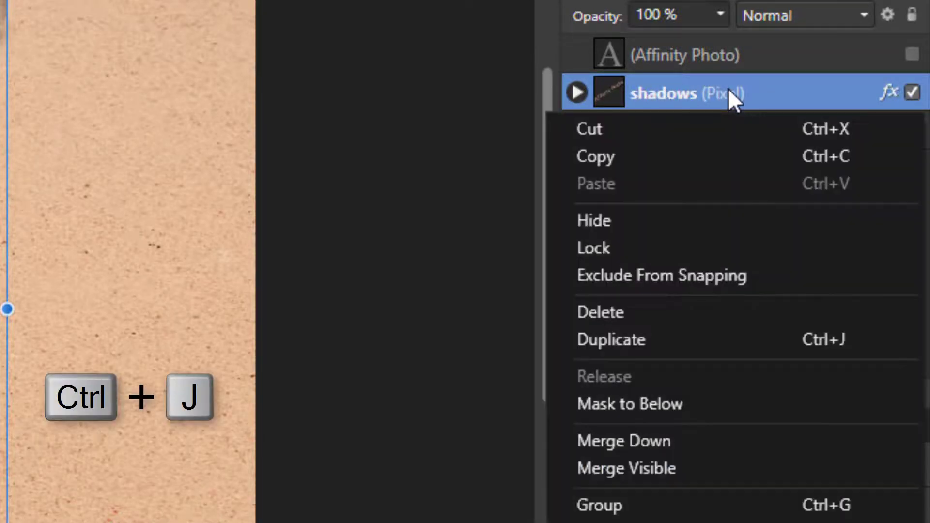
click(639, 341)
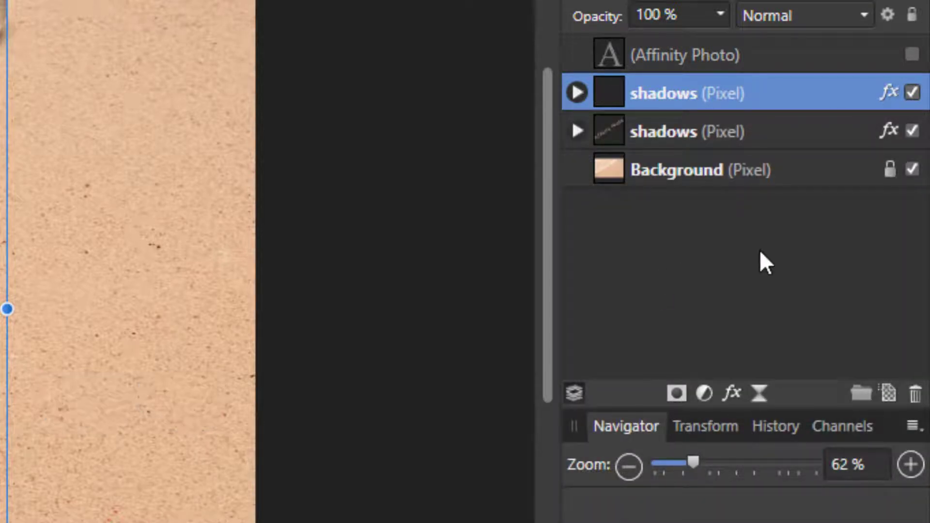
Rename the duplicated lettering layer as highlights and move it directly below the shadows layer
double_click(676, 94)
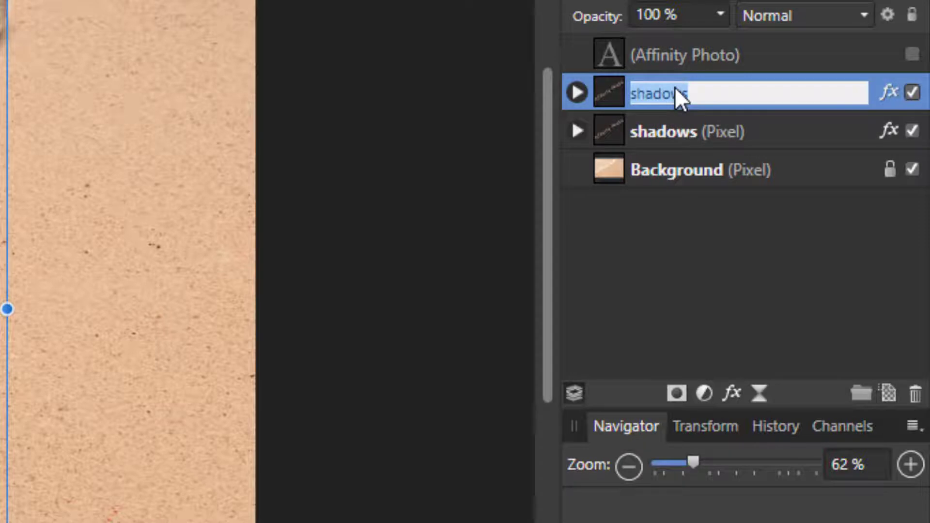
text(high)
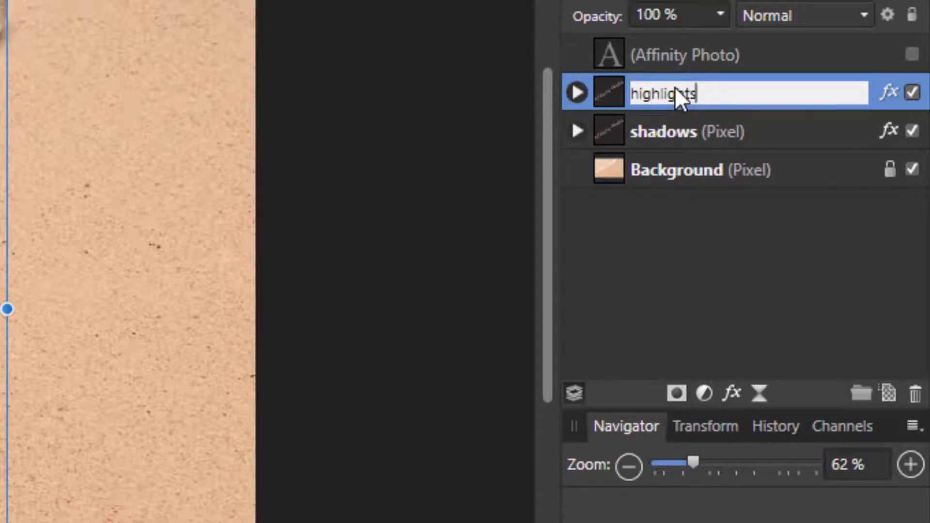
text(lights)
key(Return)
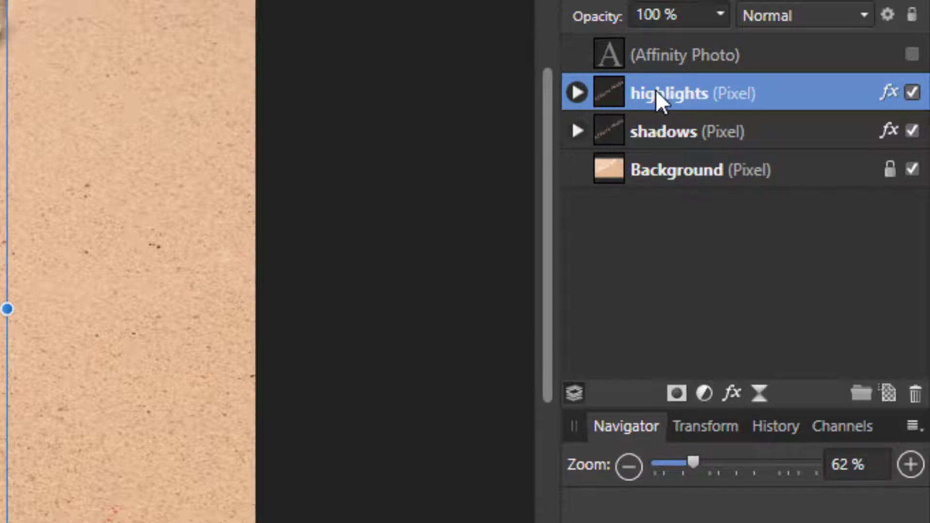
drag(658, 93, 662, 150)
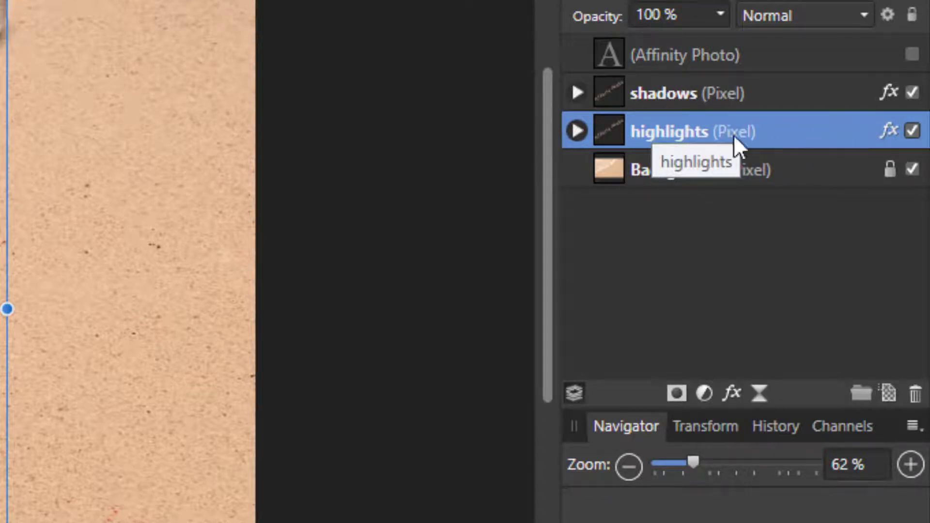
Set the highlights layer's Bevel / Emboss radius to 0.2 px and depth to 2.2 px
click(891, 134)
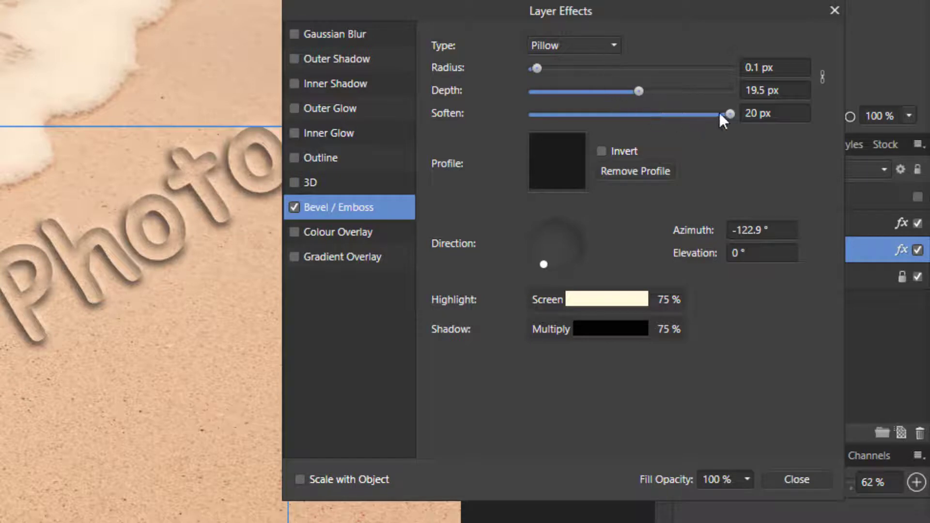
click(757, 66)
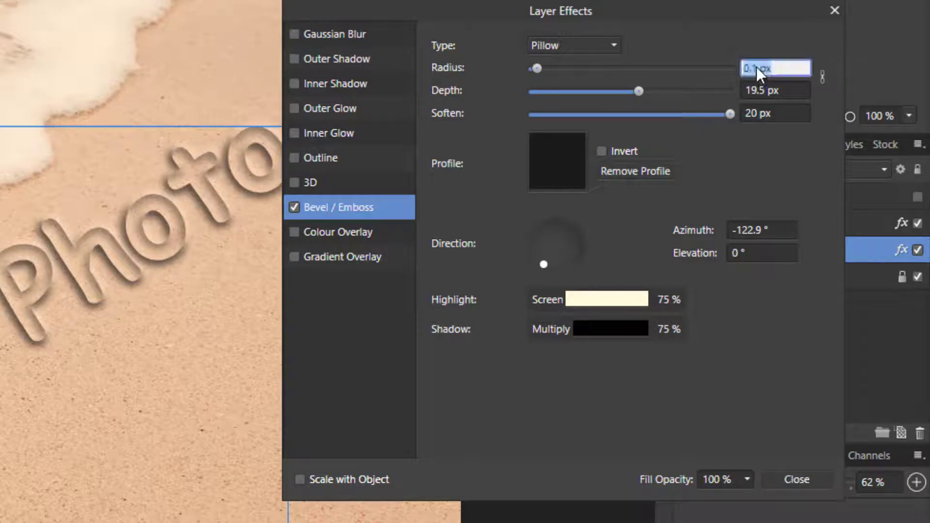
click(755, 65)
key(Return)
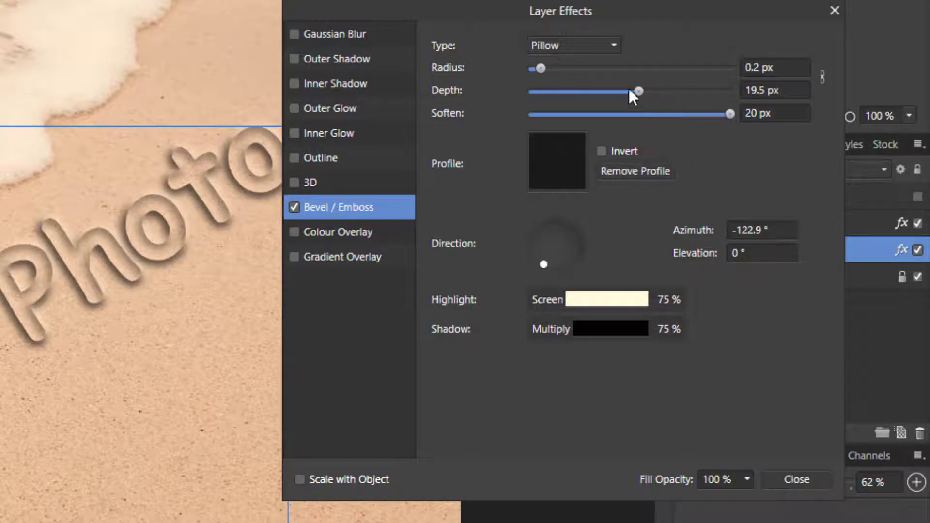
click(757, 91)
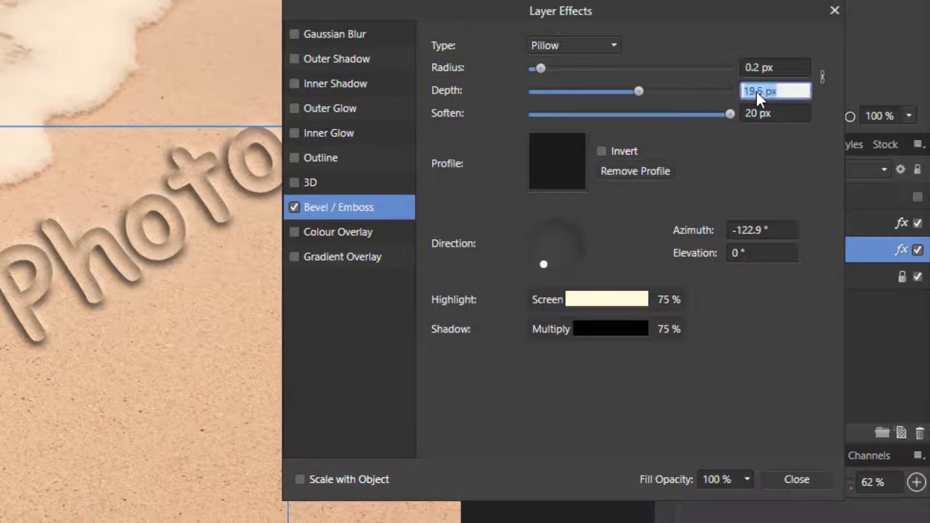
text(2.2)
key(Return)
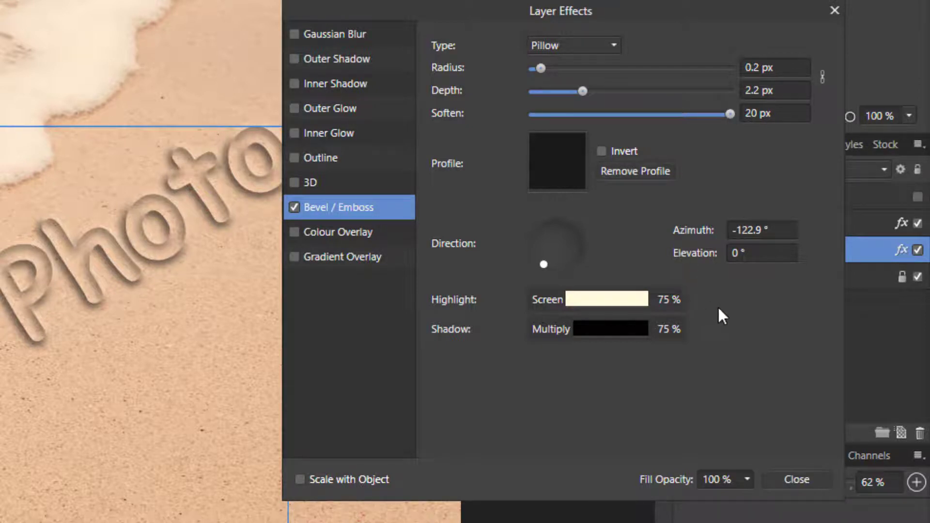
Set the highlights layer's Bevel / Emboss azimuth to -164.2° and elevation to 23.4°, and close the layer effects
click(751, 234)
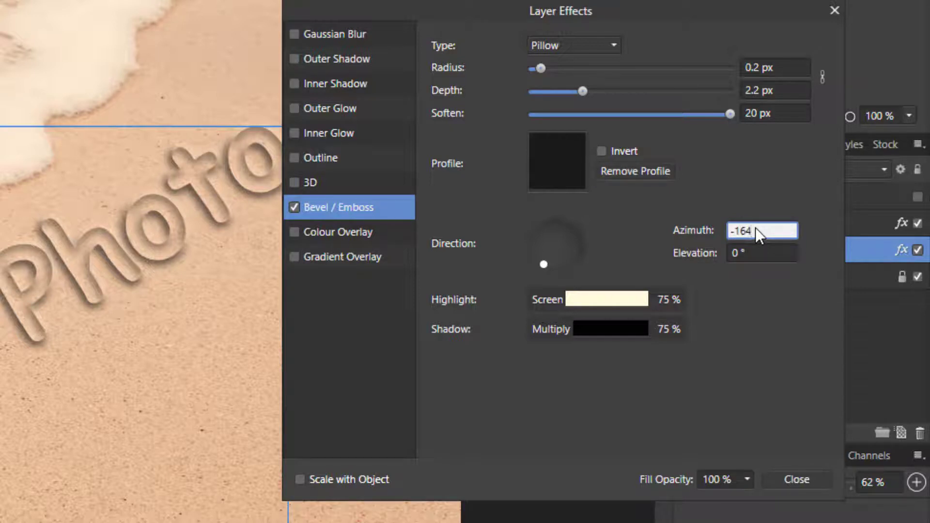
text(-164.2)
click(748, 251)
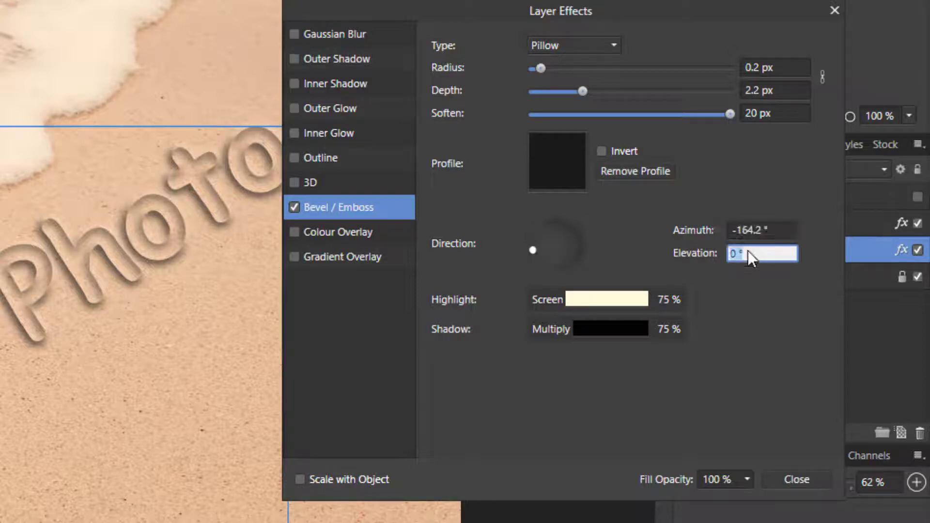
text(2)
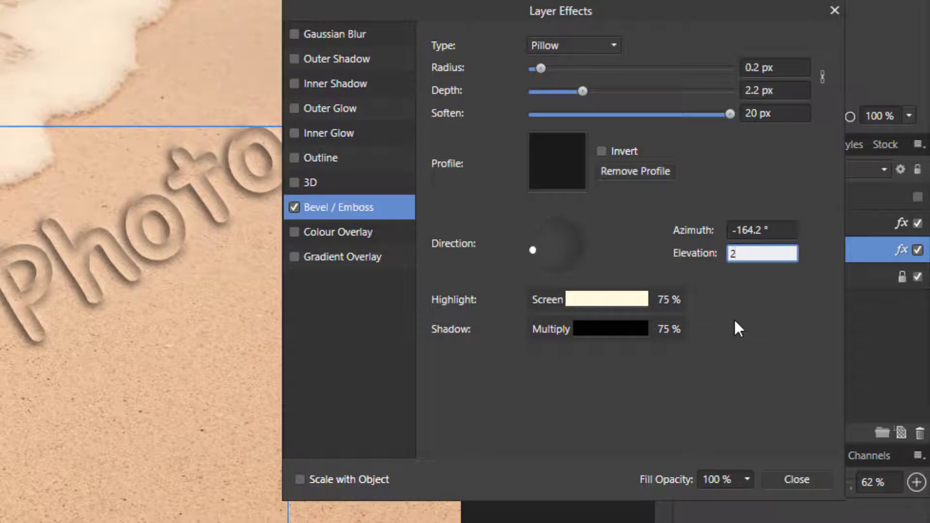
text(3.4)
key(Return)
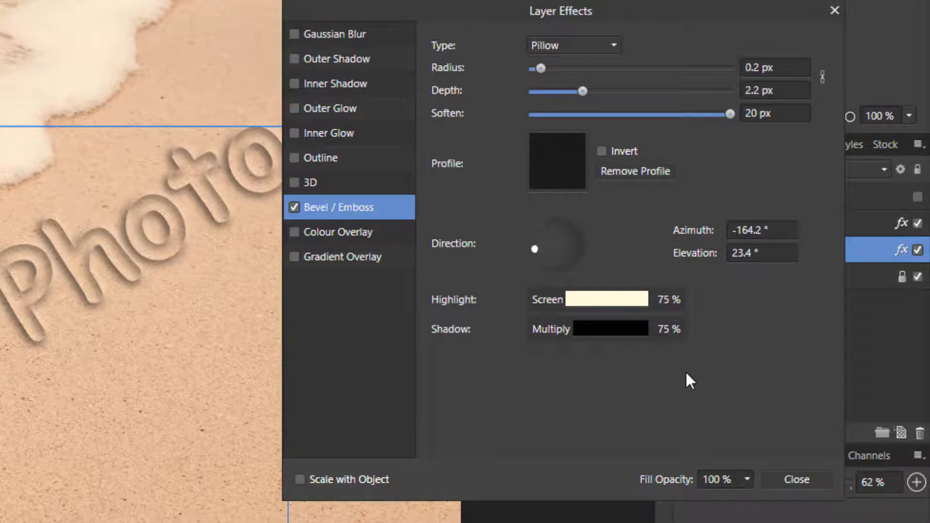
click(794, 481)
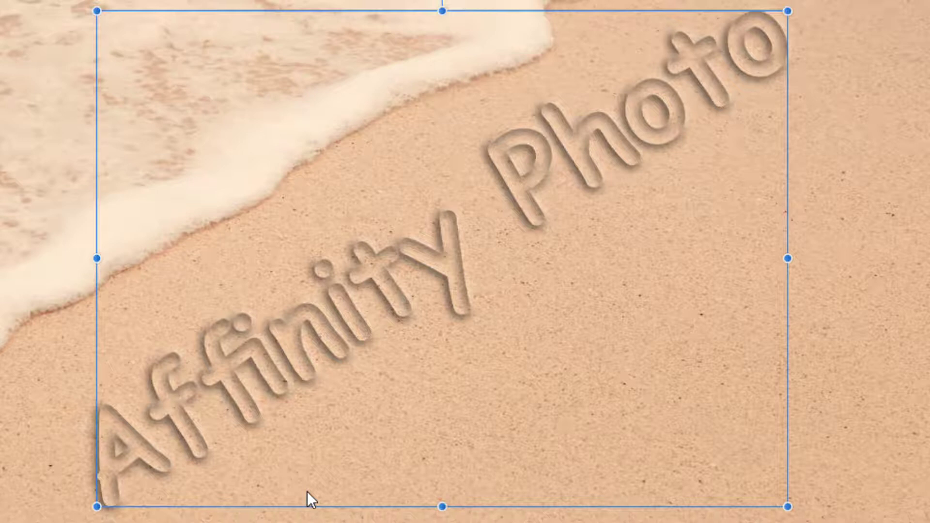
Nudge the highlights lettering a few pixels up and to the left so it is offset from the shadows lettering
key(Up)
key(Left)
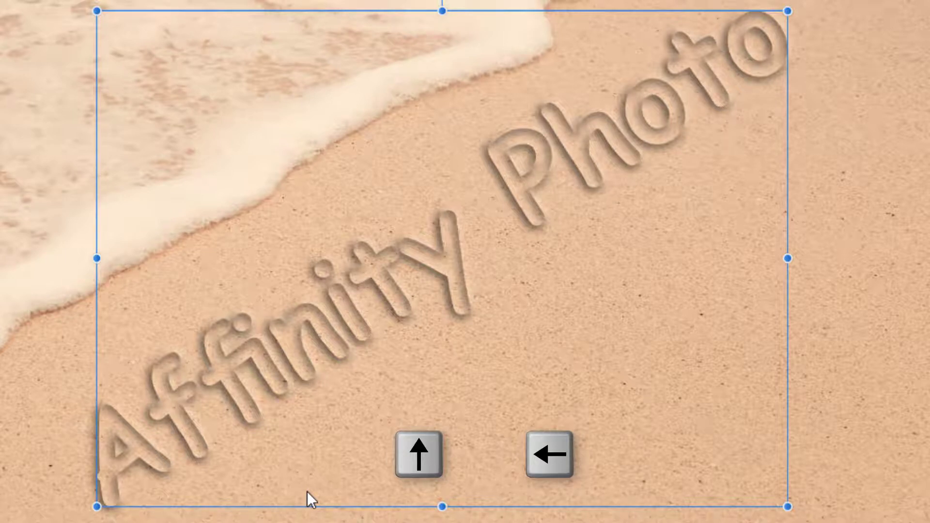
key(Up)
key(Up)
key(Up)
key(Up)
key(Up)
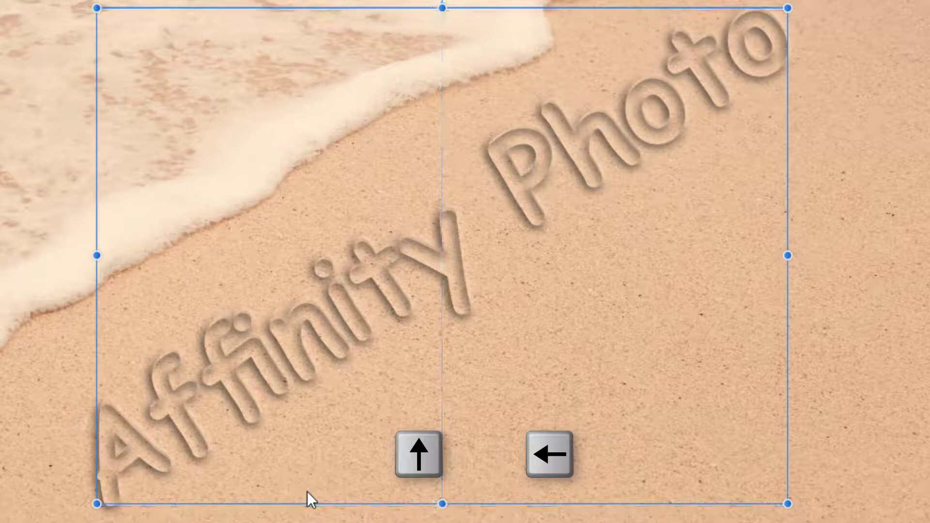
key(Left)
key(Left)
key(Left)
key(Left)
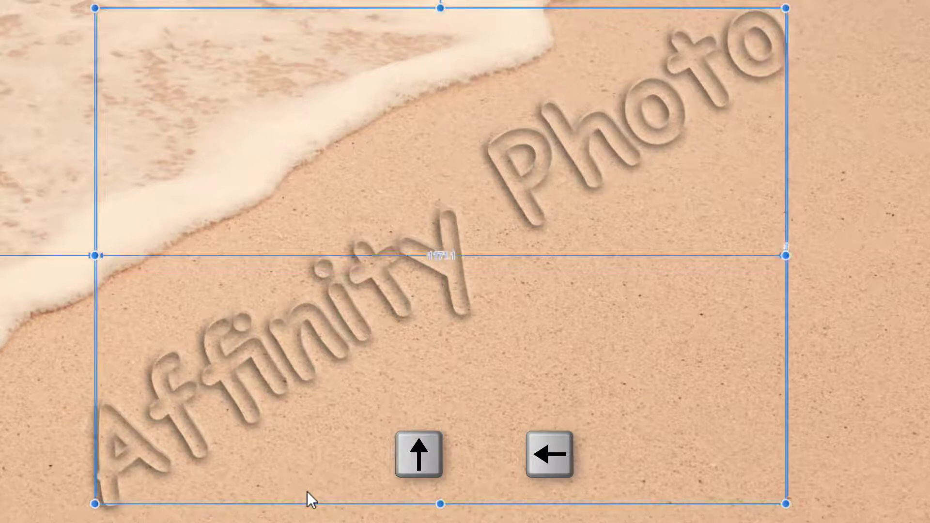
key(Left)
key(Left)
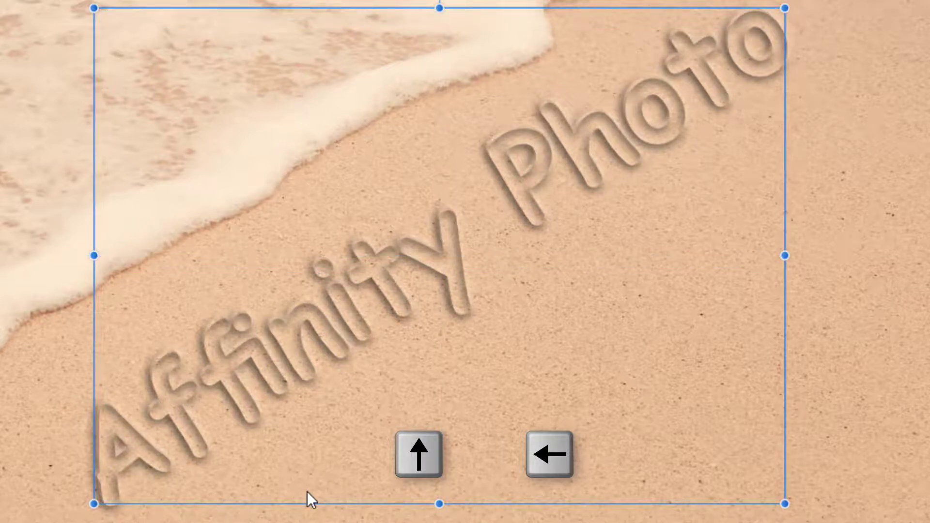
key(Left)
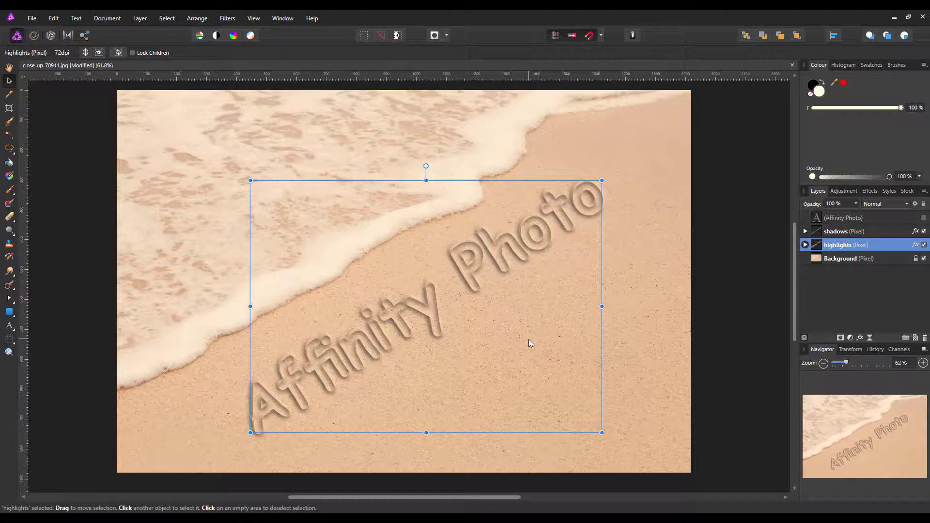
Duplicate the shadows layer with its effect and nested adjustment, and rename the copy as sand
click(868, 233)
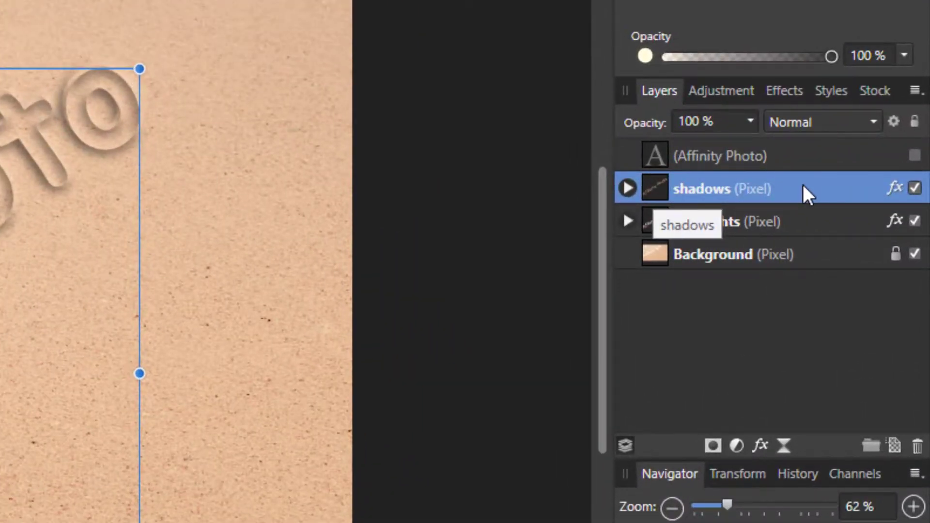
right_click(797, 187)
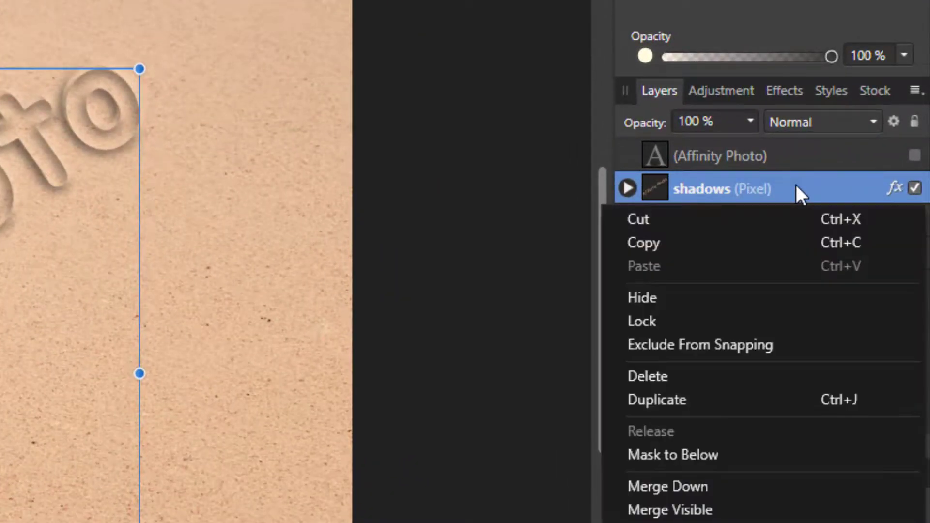
click(701, 400)
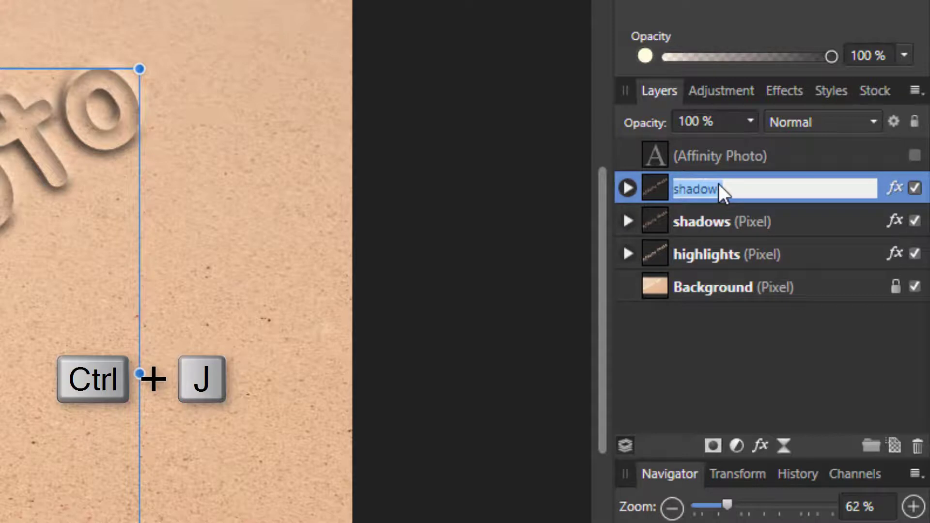
text(san)
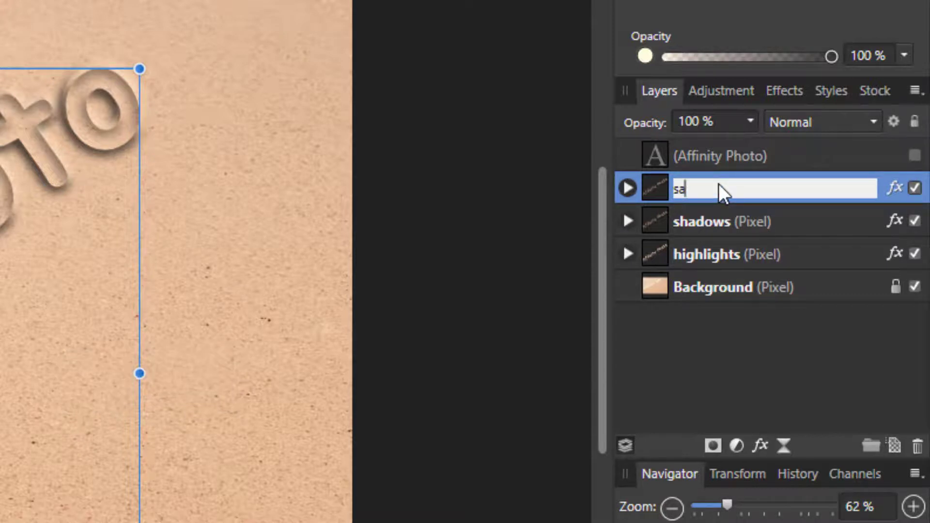
key(Return)
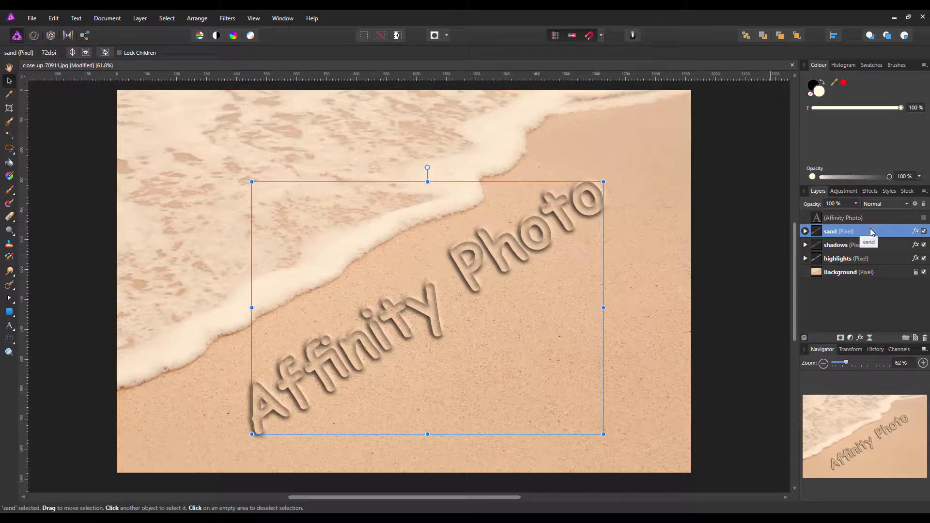
Set the sand layer's blend mode to Lighten and its nested Levels adjustment's black level to 44%
click(907, 205)
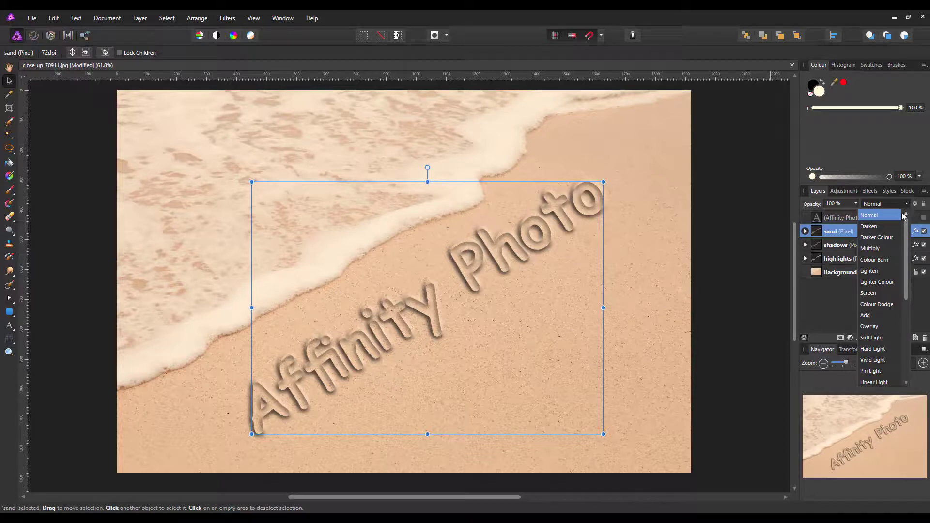
click(875, 274)
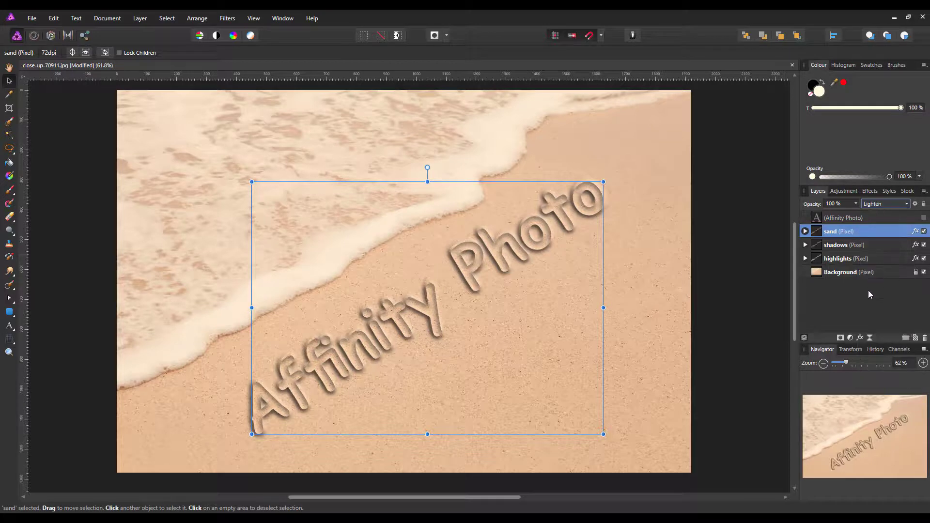
click(806, 232)
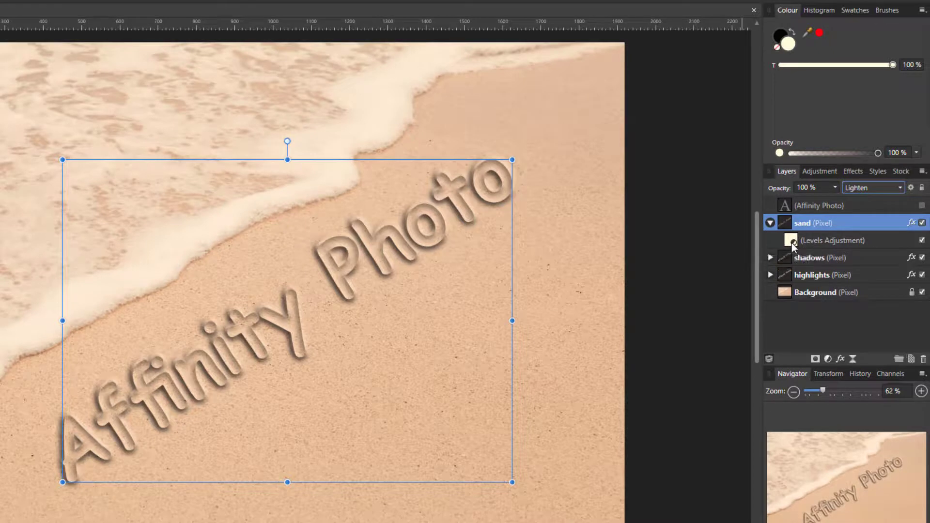
click(792, 243)
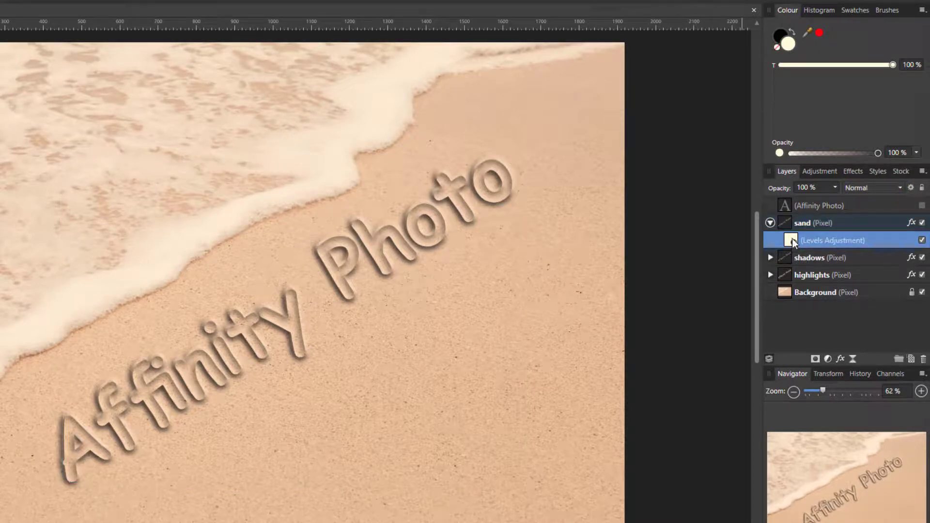
double_click(792, 239)
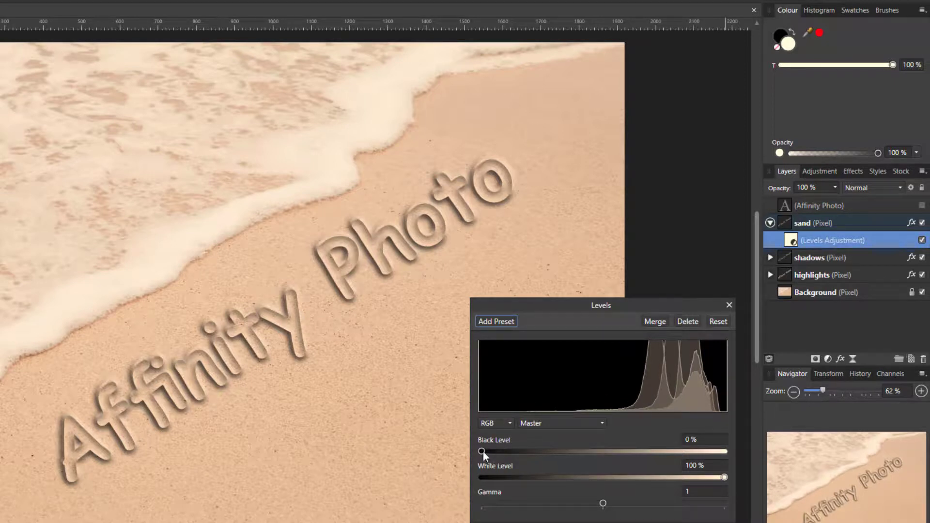
drag(484, 455, 589, 453)
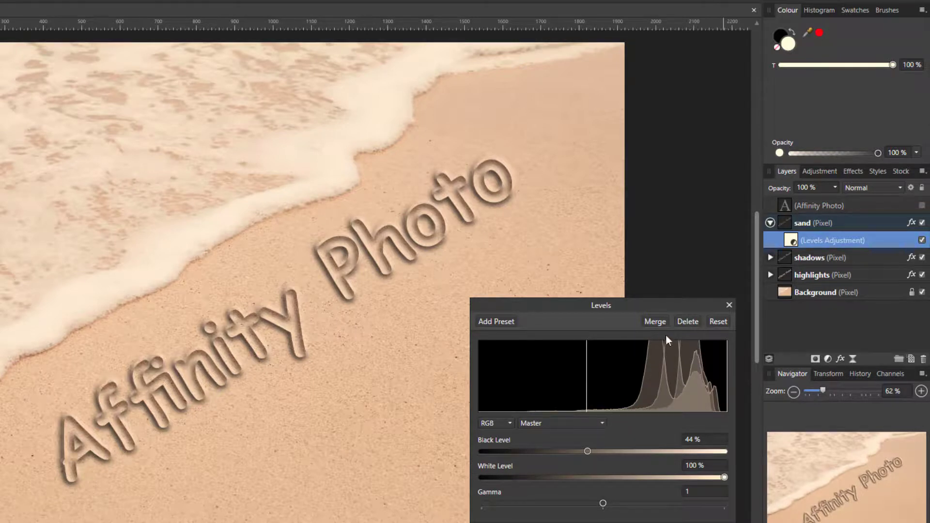
click(730, 305)
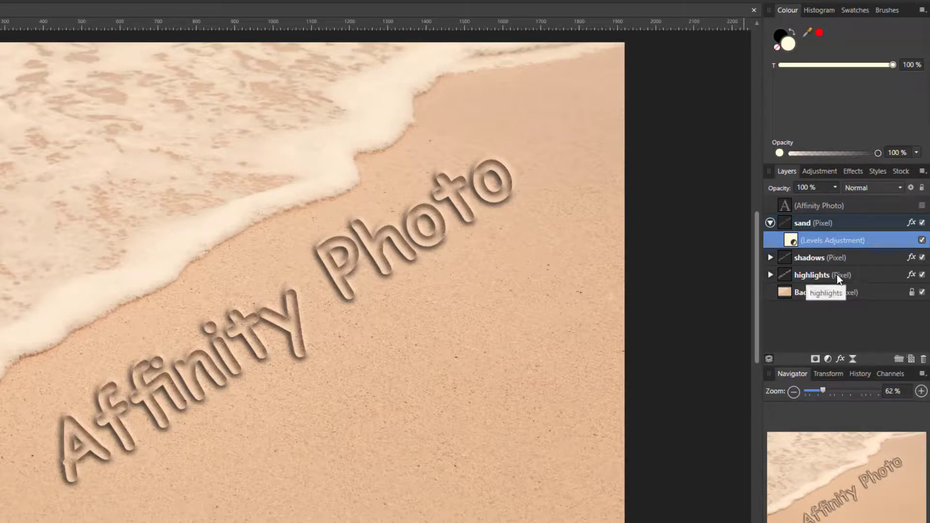
Set the white level of the Levels adjustment nested in the highlights layer to 80%
click(815, 275)
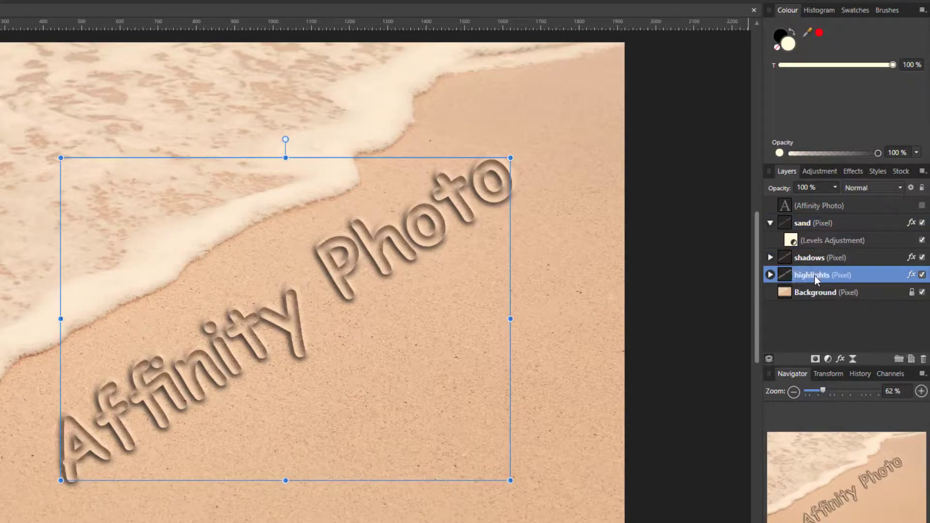
click(770, 275)
click(793, 293)
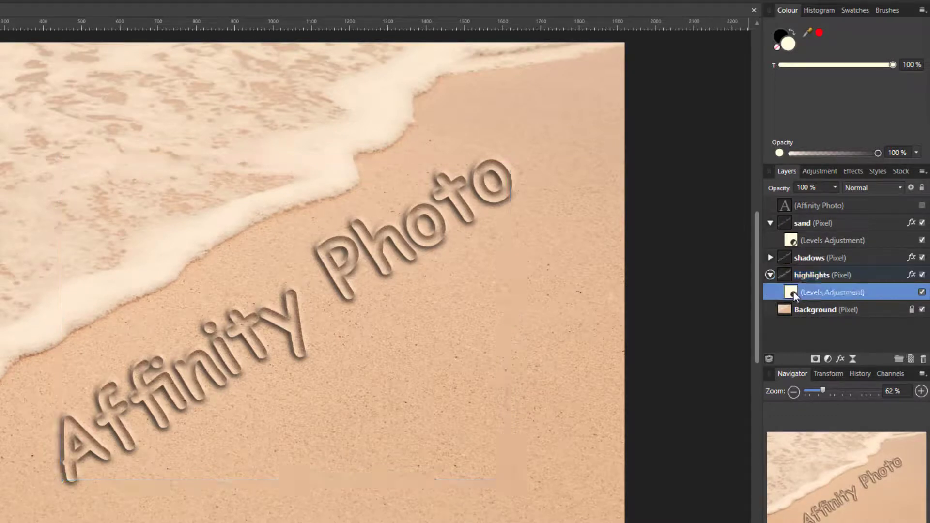
double_click(791, 295)
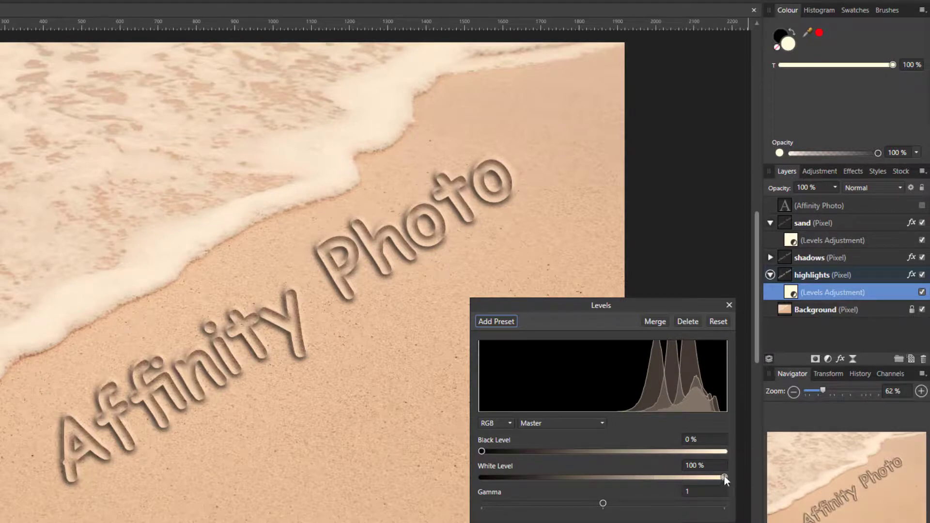
drag(725, 479, 678, 474)
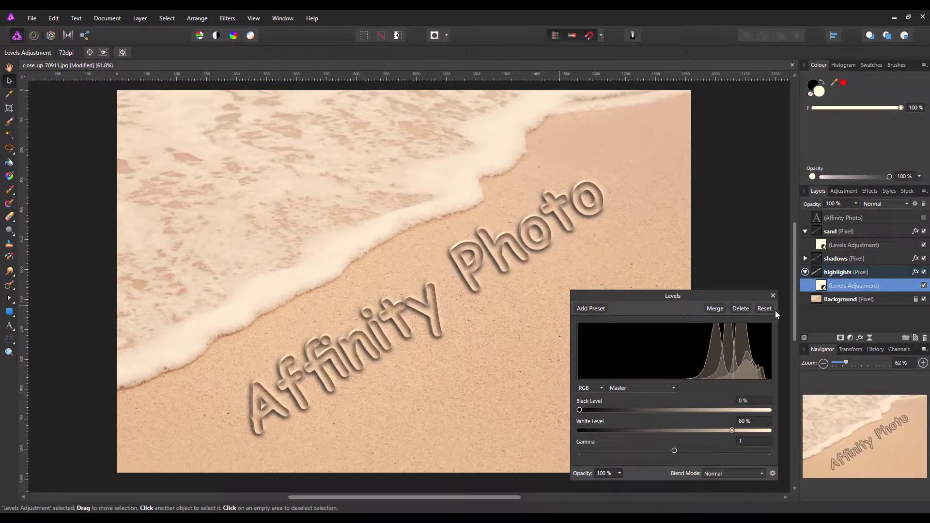
click(774, 296)
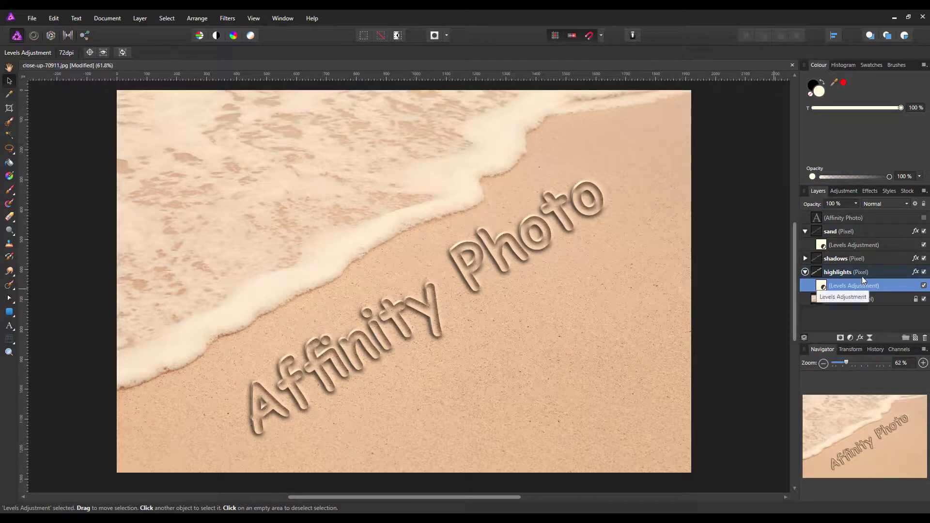
Apply a Gaussian Blur with a 4 px radius to the highlights layer
click(830, 273)
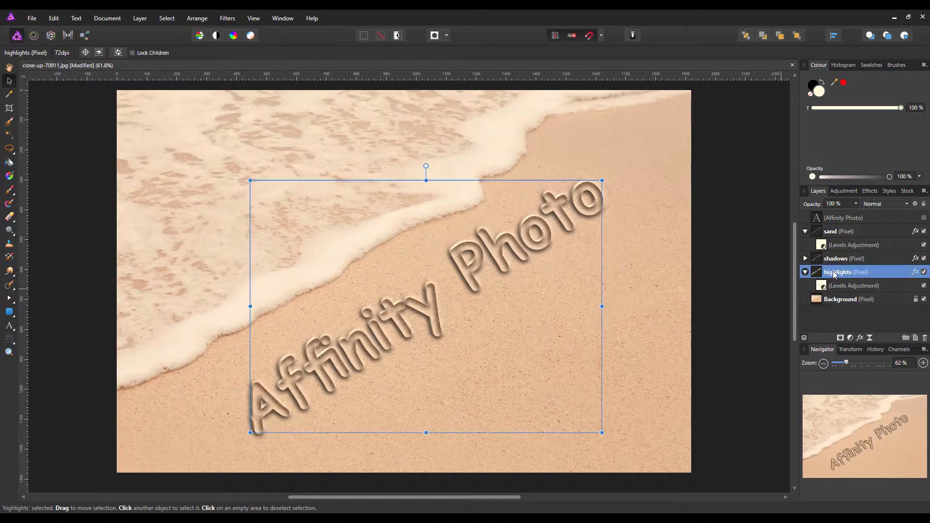
click(226, 18)
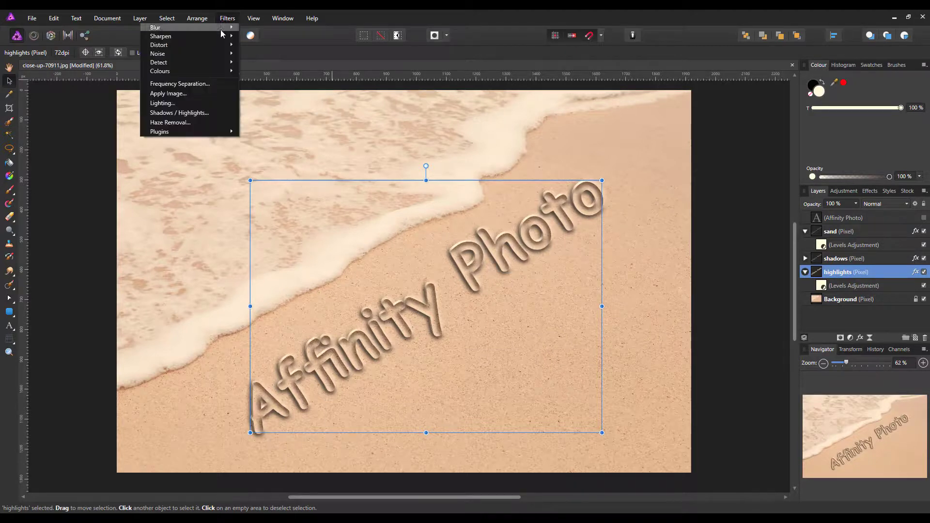
mouse_move(220, 30)
click(95, 38)
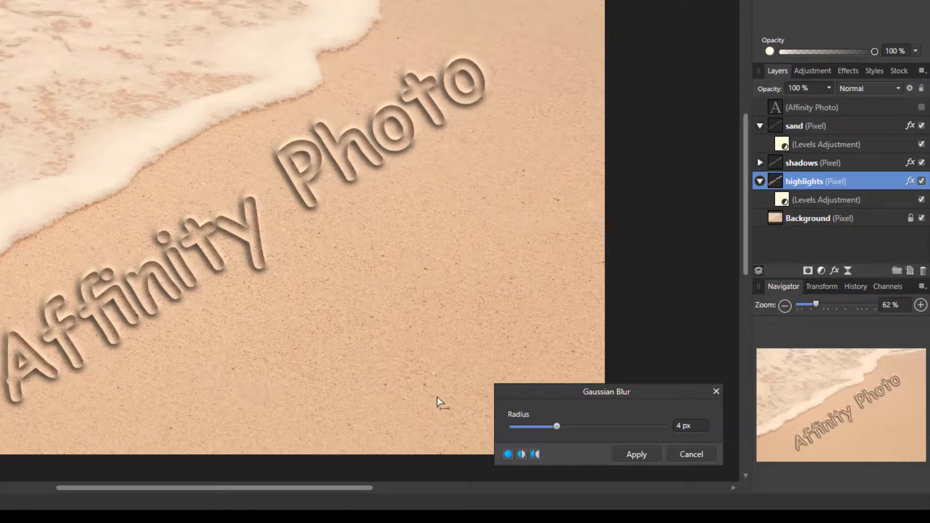
click(652, 456)
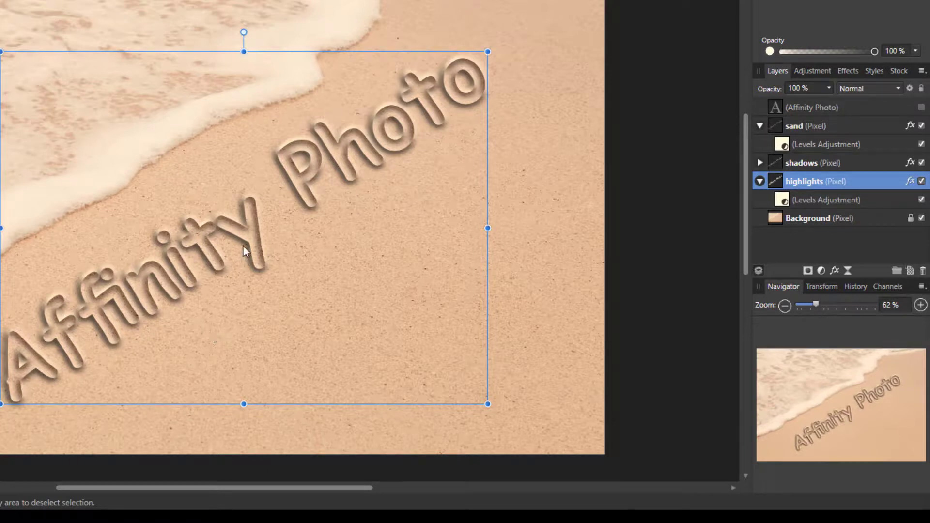
Set the gamma of the Levels adjustment nested in the shadows layer to 1.24
click(812, 162)
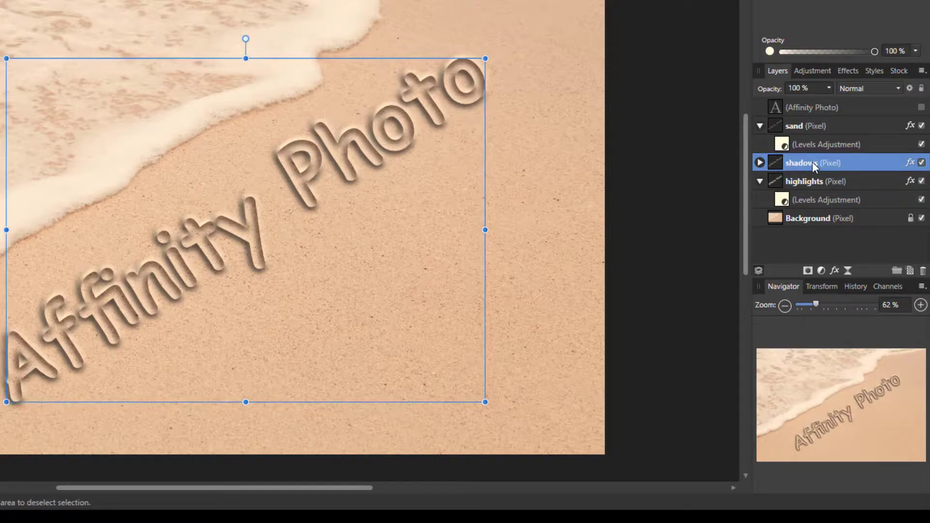
click(760, 163)
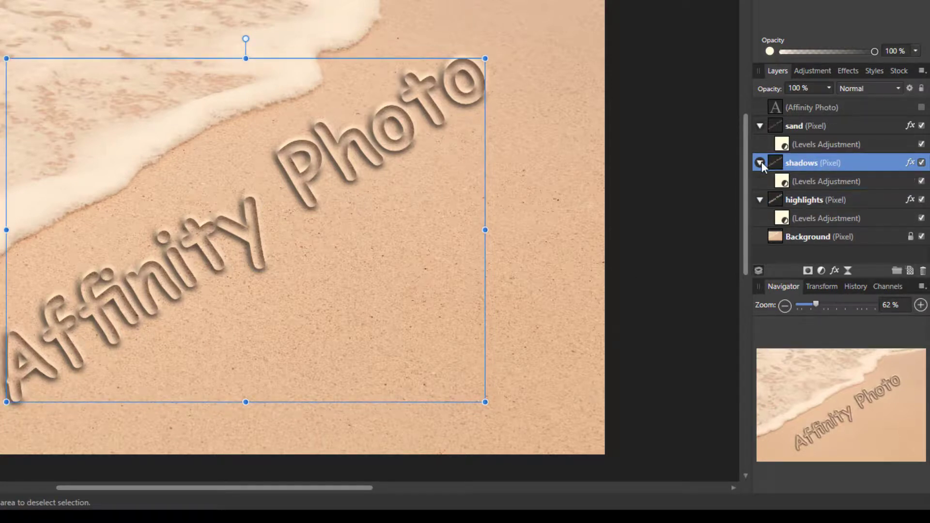
double_click(780, 180)
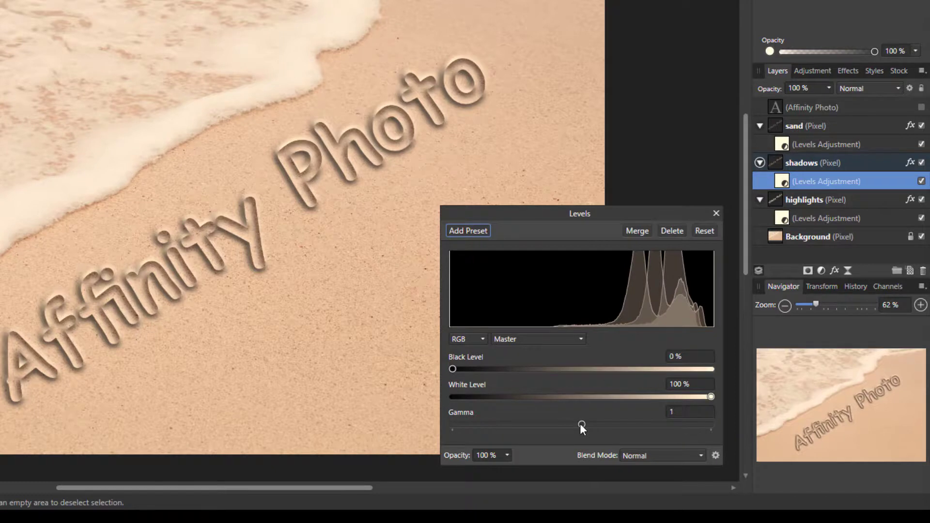
mouse_move(583, 425)
mouse_down()
mouse_move(624, 424)
mouse_move(595, 424)
mouse_move(607, 432)
mouse_move(589, 437)
mouse_move(612, 437)
mouse_move(473, 438)
mouse_move(627, 440)
mouse_move(541, 442)
mouse_move(577, 421)
mouse_move(612, 422)
mouse_up()
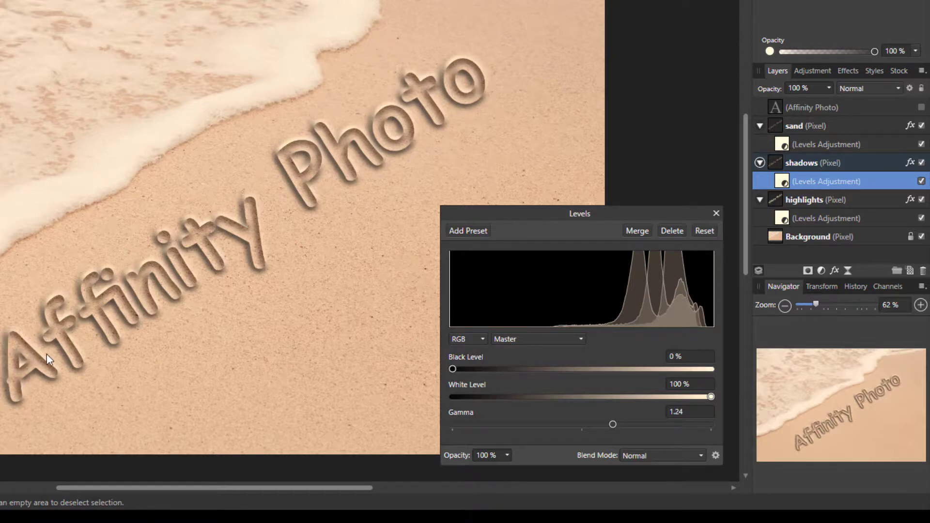
Close the Levels adjustment settings and collapse the sand, shadows and highlights layers to hide their nested adjustments
click(716, 214)
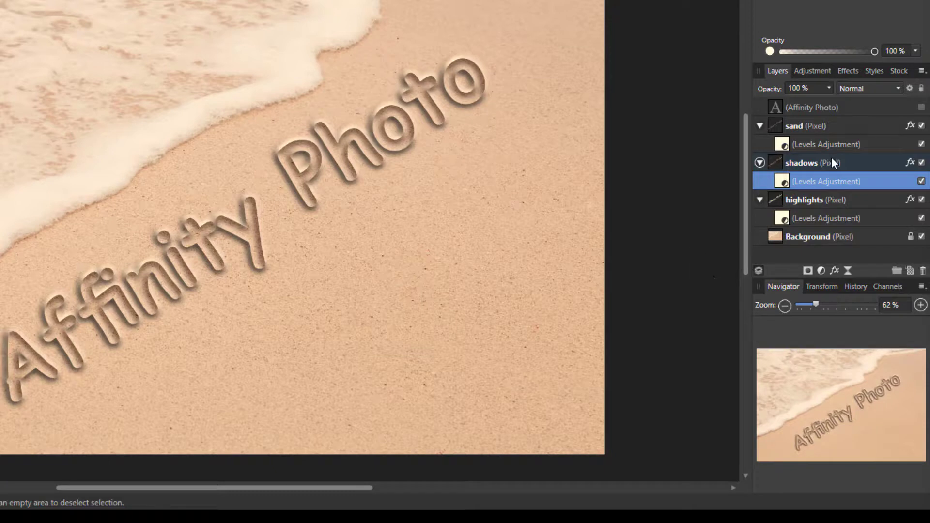
click(760, 127)
click(760, 144)
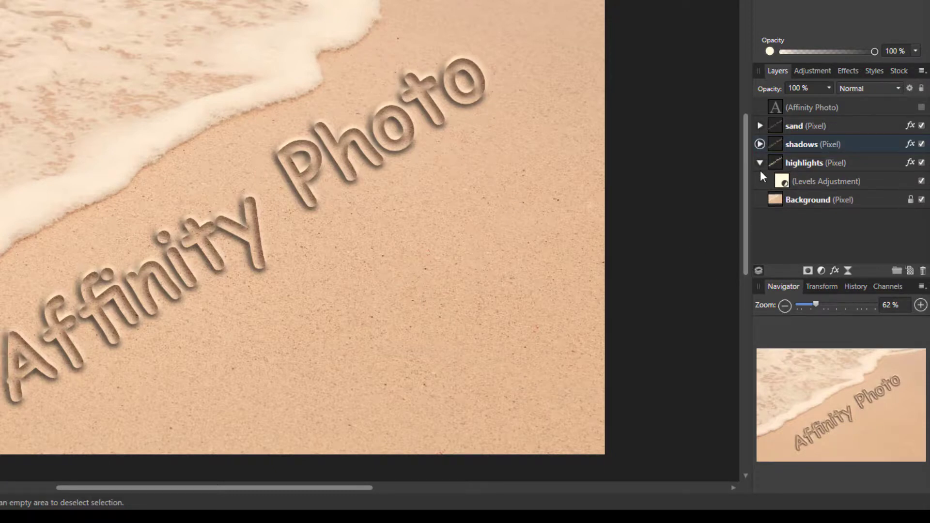
click(761, 163)
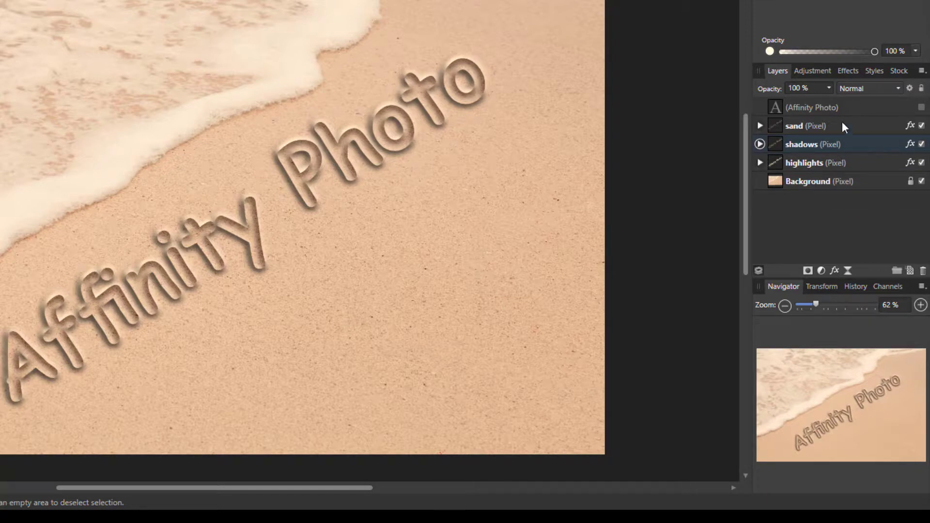
Group the sand, shadows and highlights layers together above the Background layer
click(866, 125)
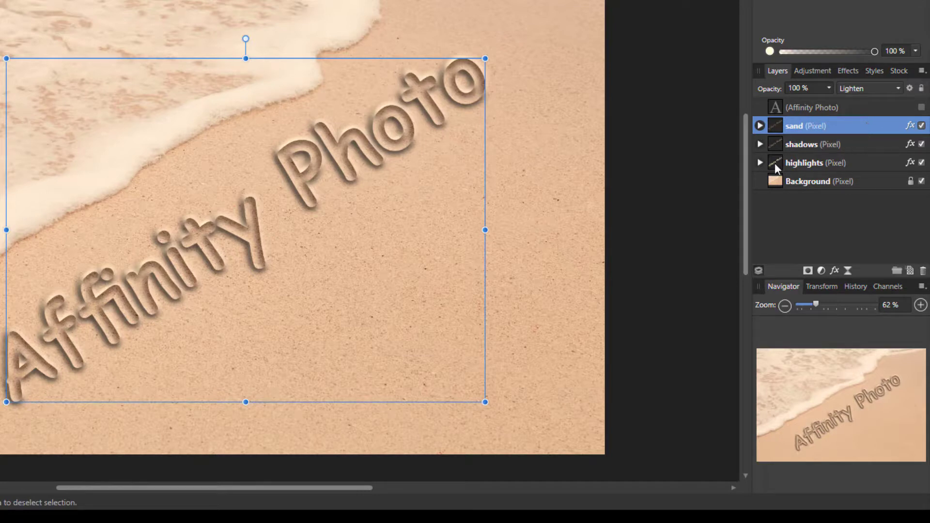
shift+click(865, 161)
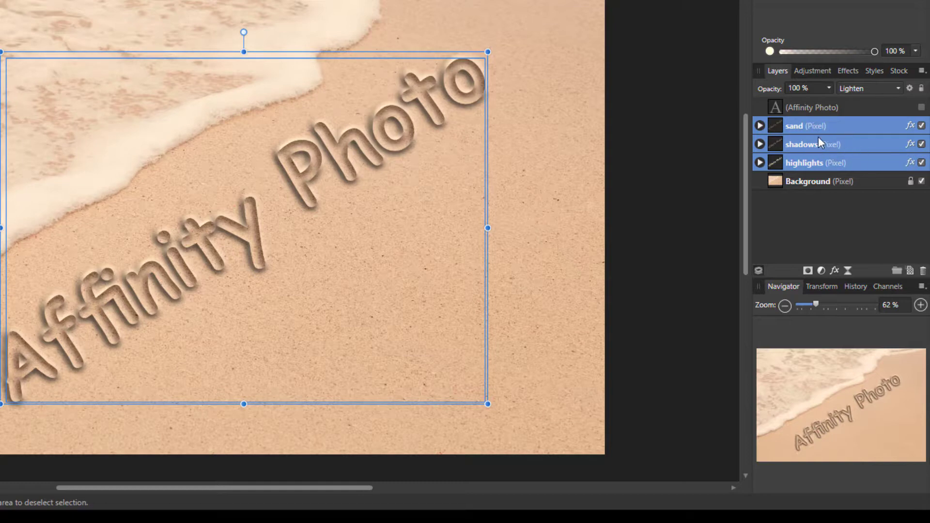
right_click(869, 126)
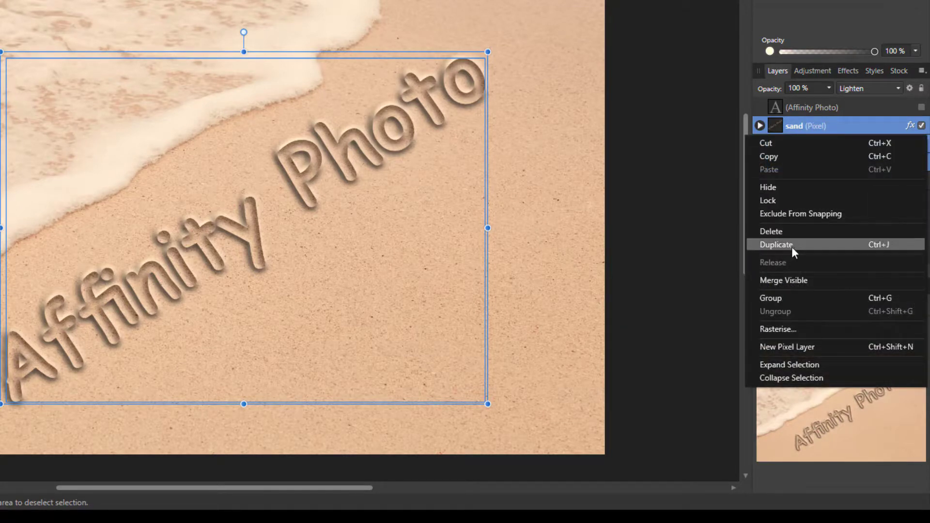
click(773, 297)
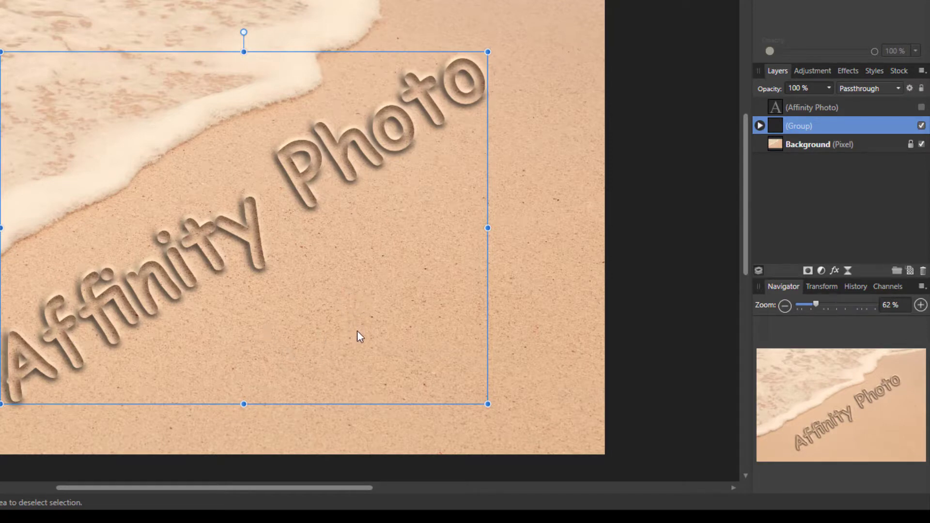
Lower the opacity of the lettering layer group to 59%
click(830, 88)
drag(829, 101, 795, 100)
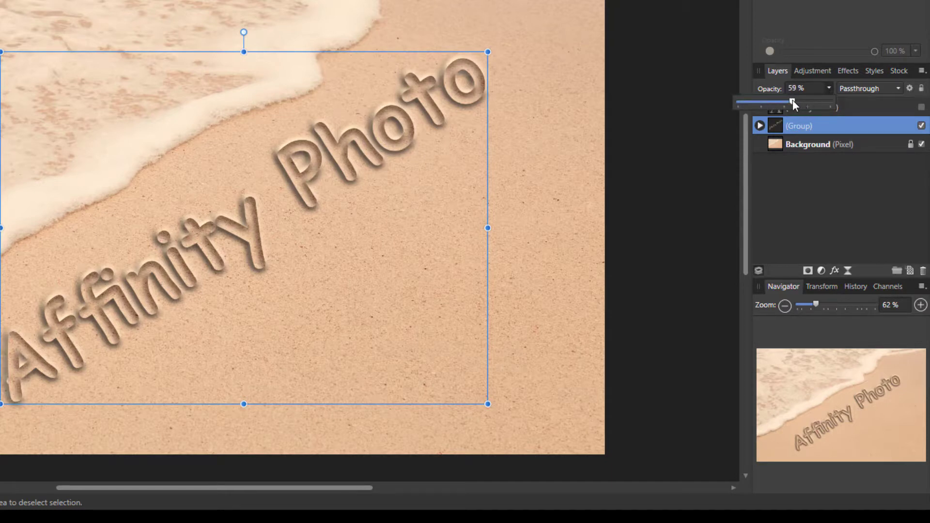